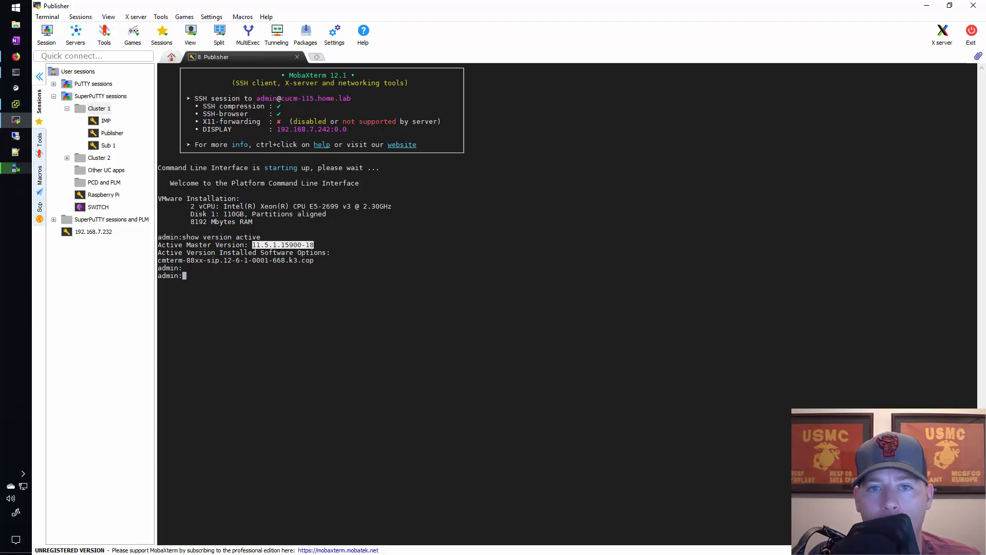
Switch to WinSCP, check the SFTP server's root folders, and select UCSInstall_UCOS_11.5.1.16900-16.sgn.iso in the upgrade folder
key(alt+Tab)
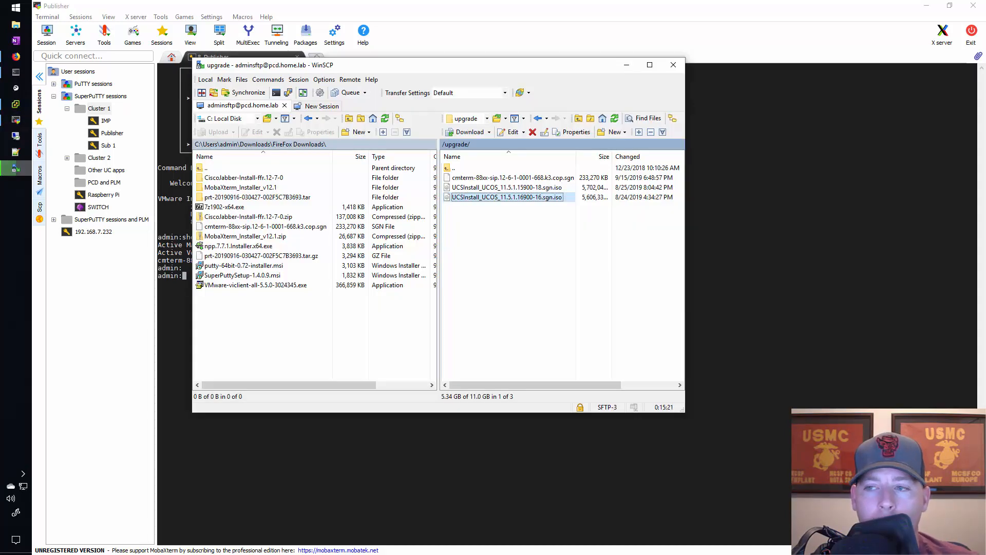
double_click(449, 168)
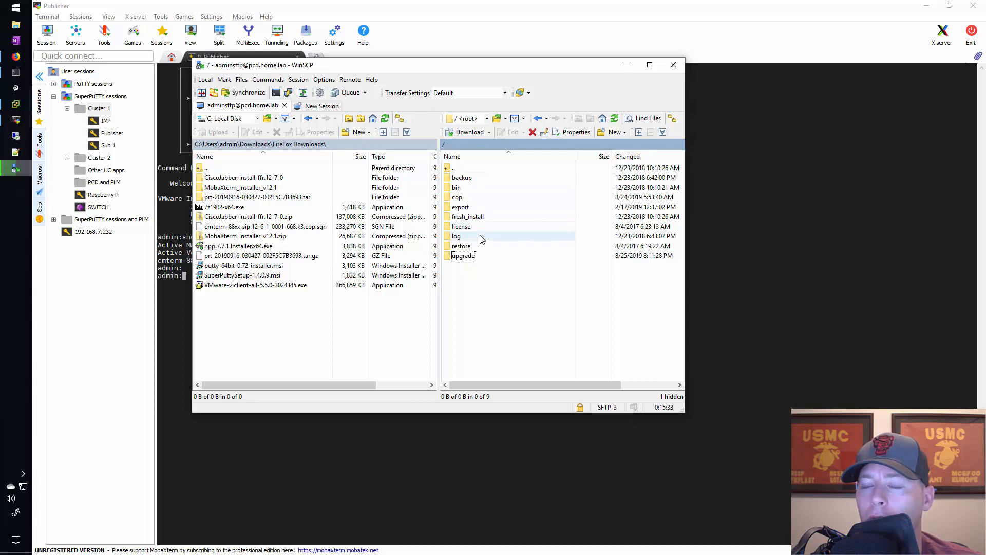
click(468, 197)
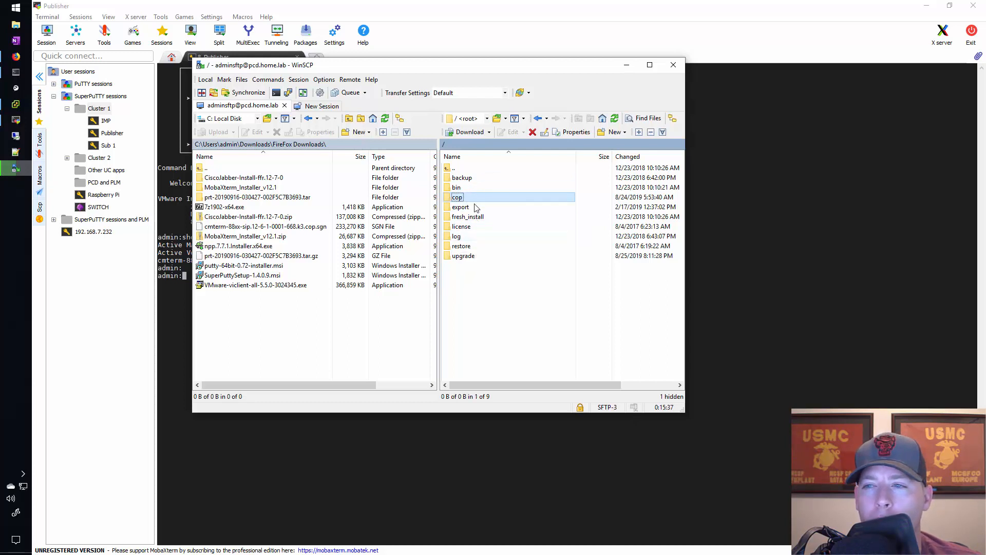
click(473, 257)
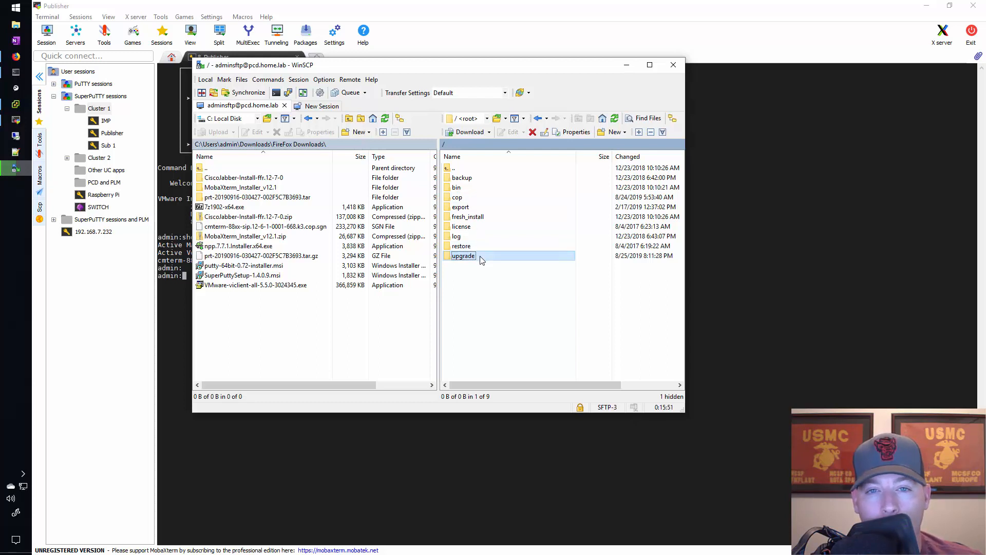
double_click(481, 257)
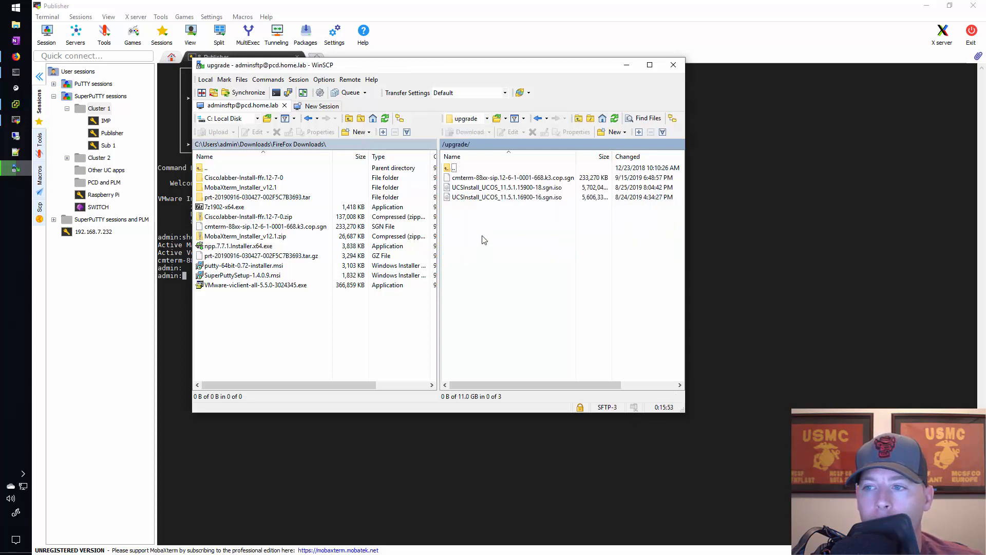
click(521, 199)
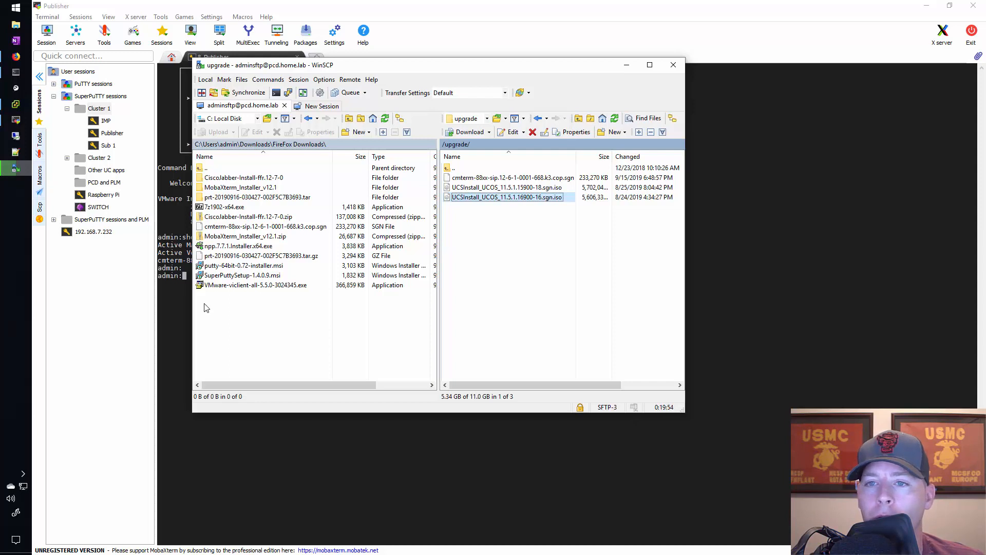
Switch to Firefox, log in to Prime Collaboration Deployment with the prefilled credentials, and dismiss the introductory overlay
click(16, 57)
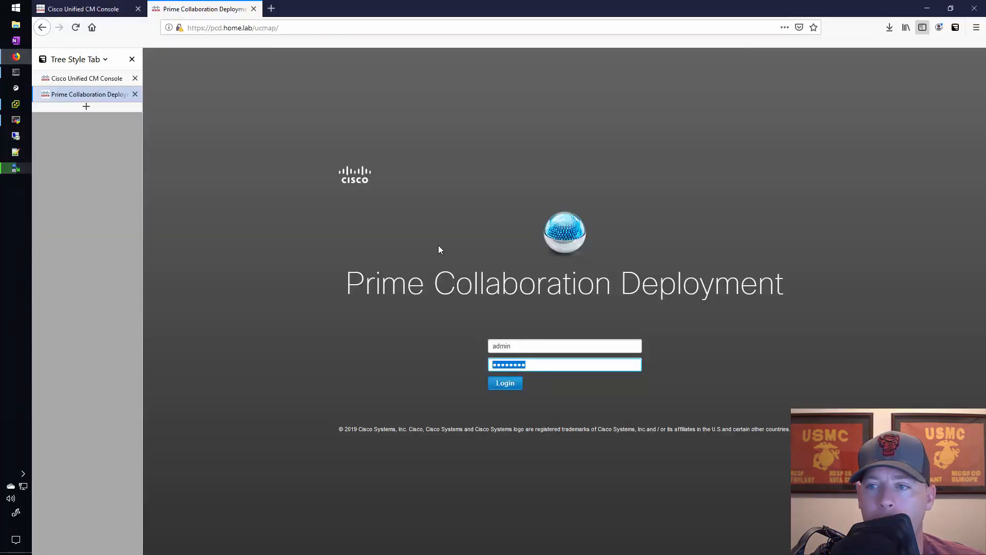
click(513, 386)
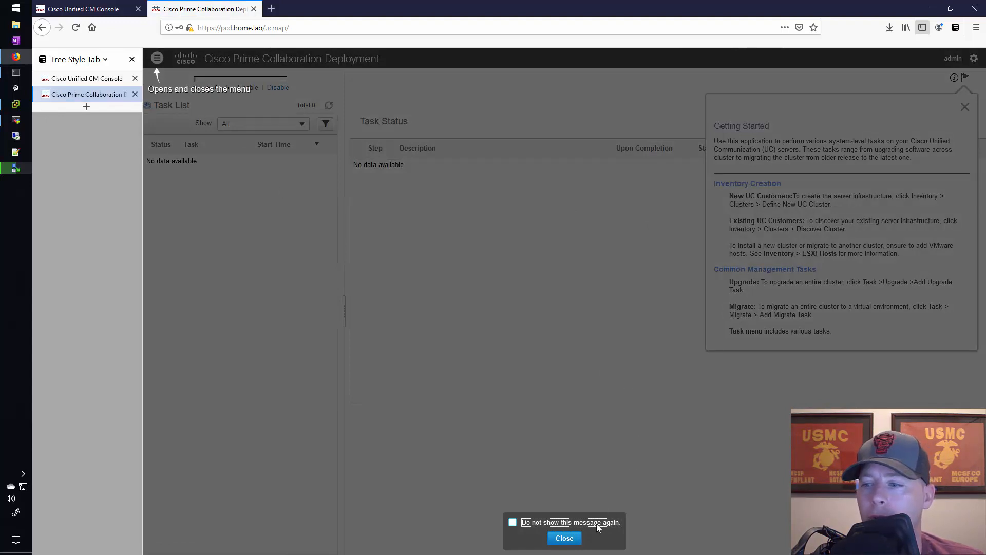
click(564, 538)
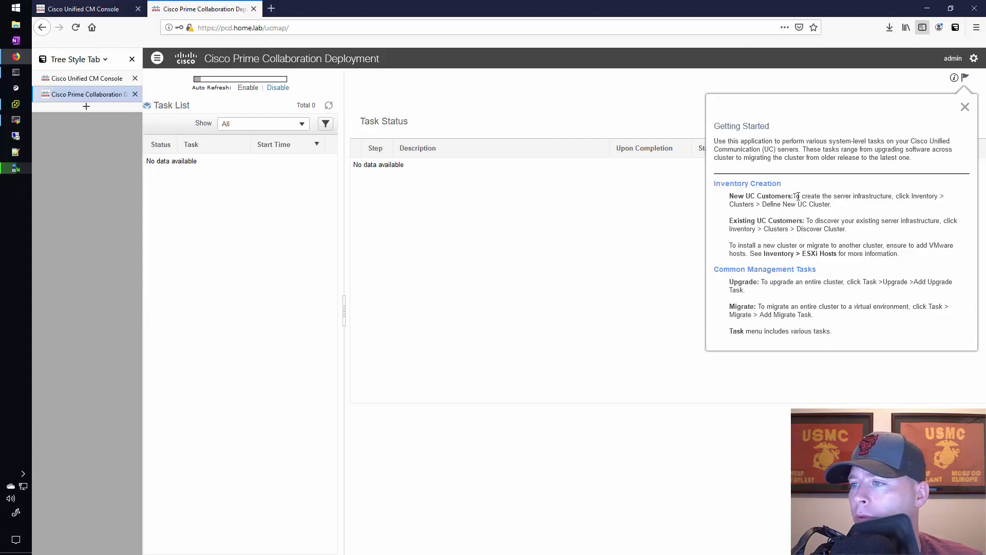
Read the Getting Started guidance on inventory creation for new and existing UC customers
drag(799, 196, 953, 206)
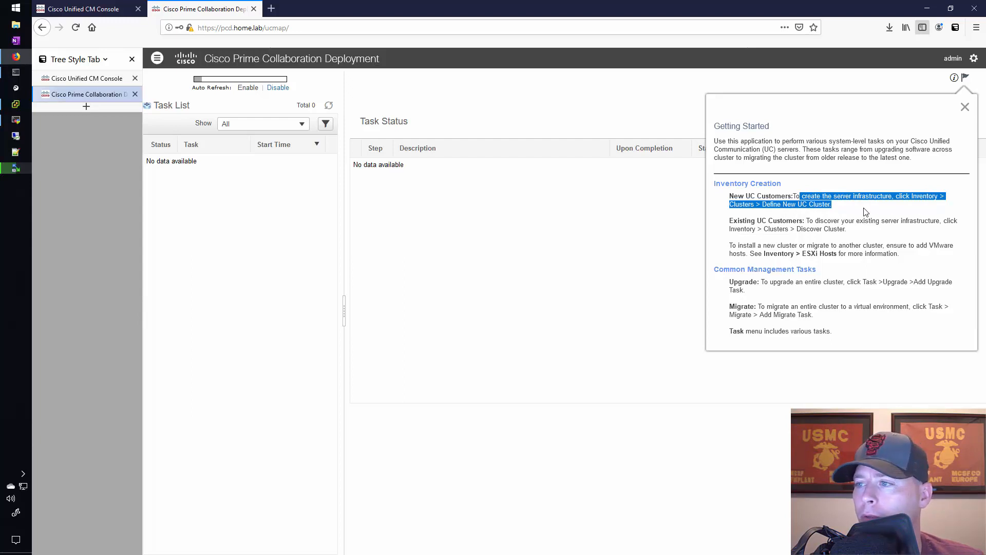
click(780, 228)
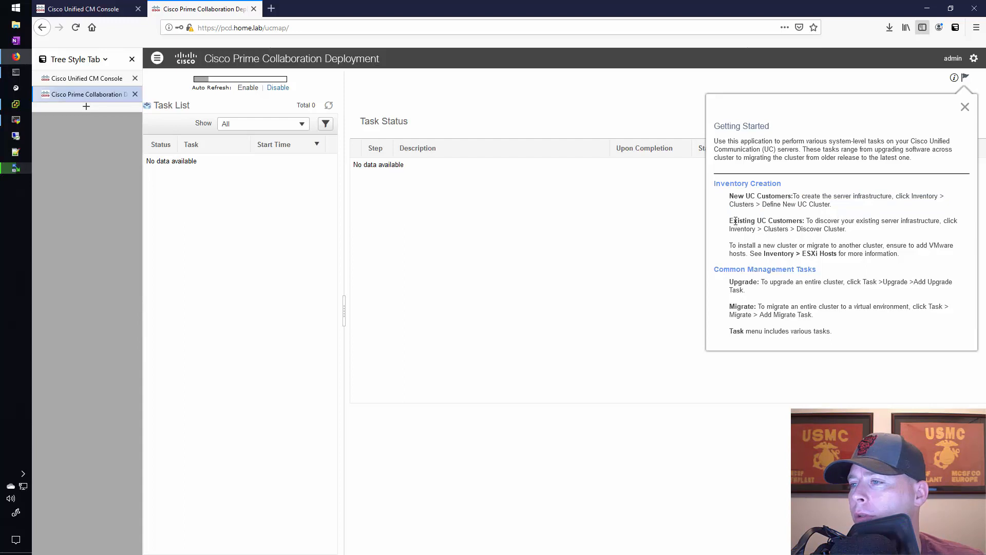
drag(730, 221, 795, 219)
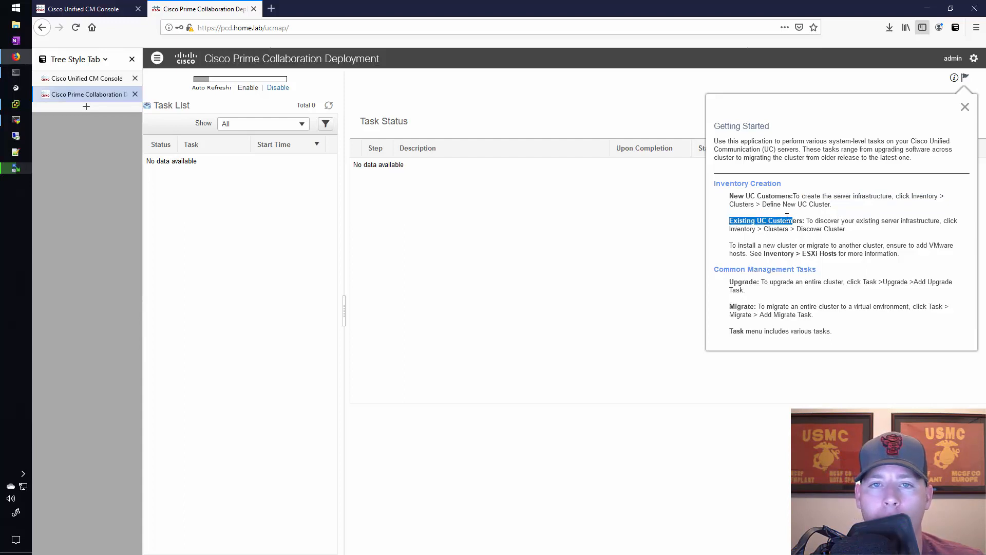
click(817, 225)
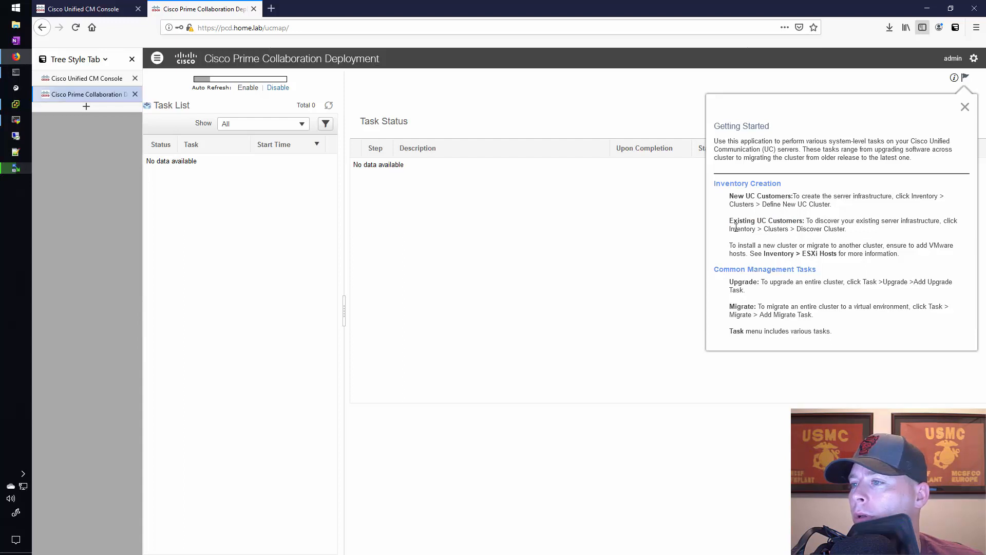
drag(730, 228, 829, 229)
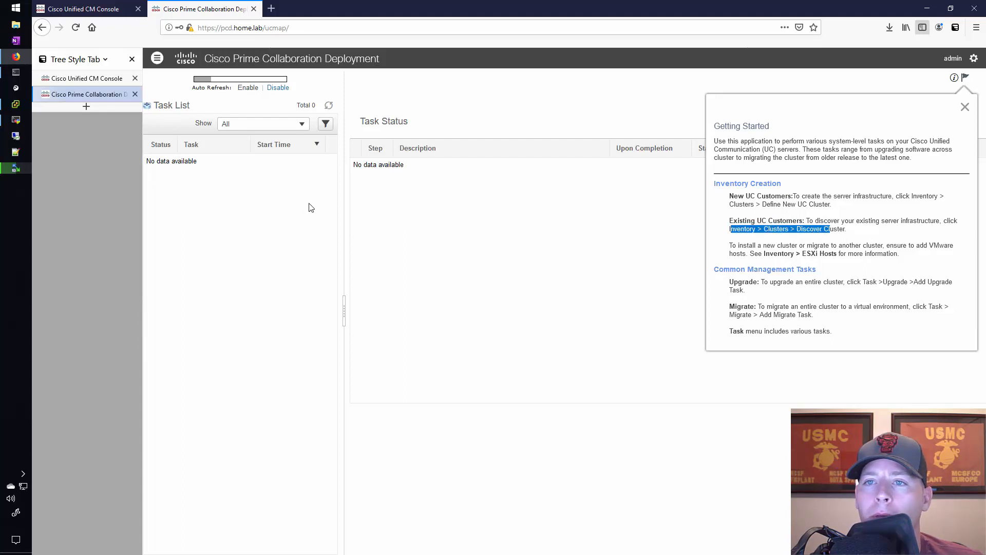
Open the Clusters inventory page and dismiss its Cluster Inventory help
click(157, 58)
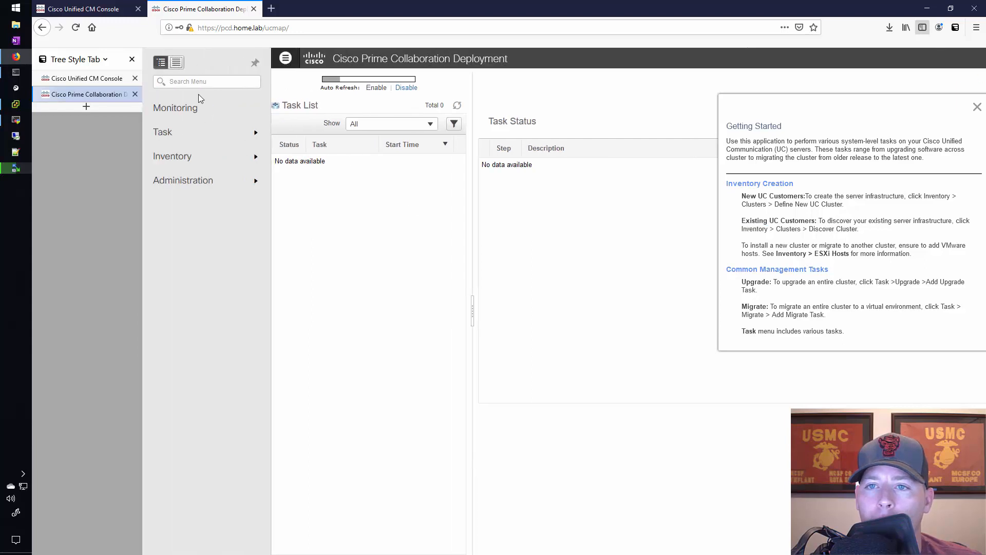
click(176, 161)
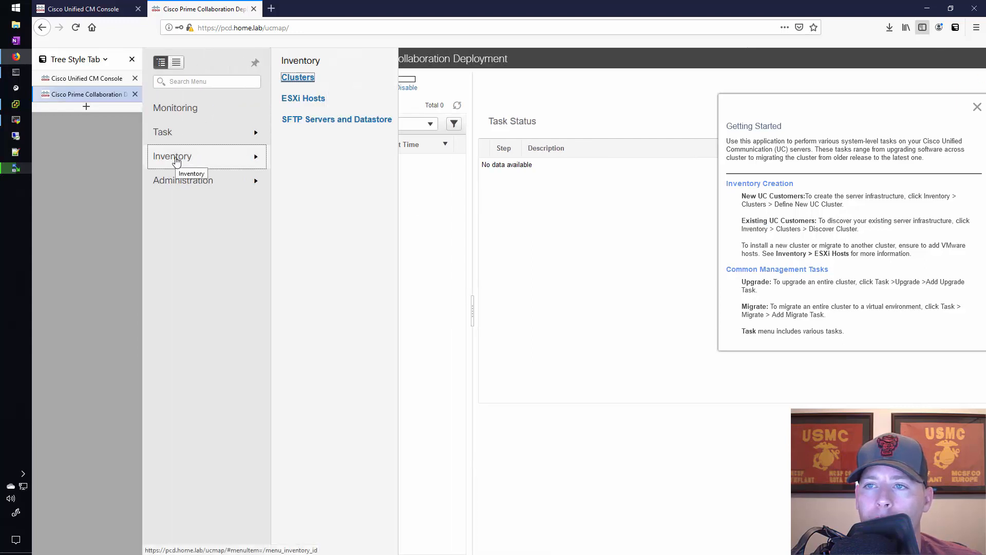
click(298, 78)
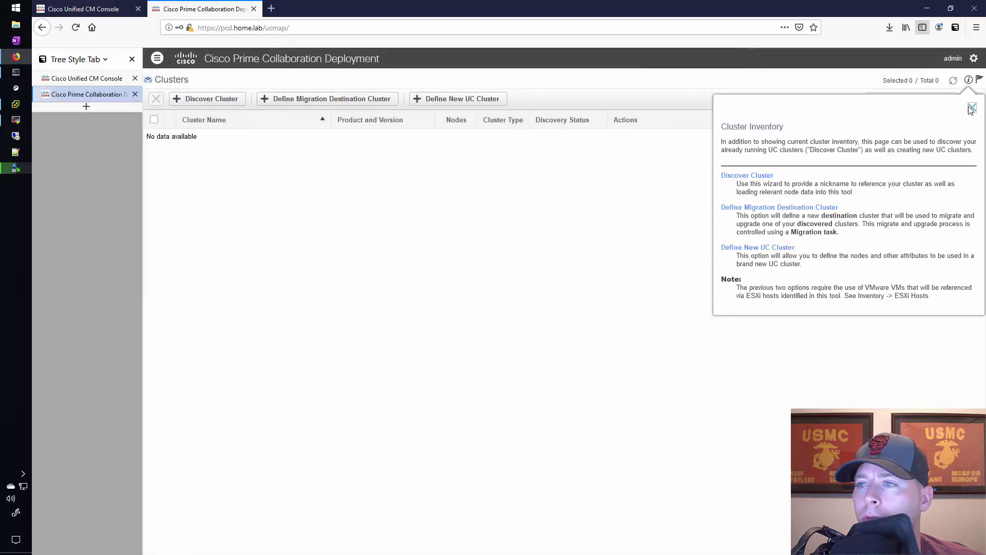
click(972, 108)
Start discovering an existing cluster and give it the nickname Cluster 1
click(220, 101)
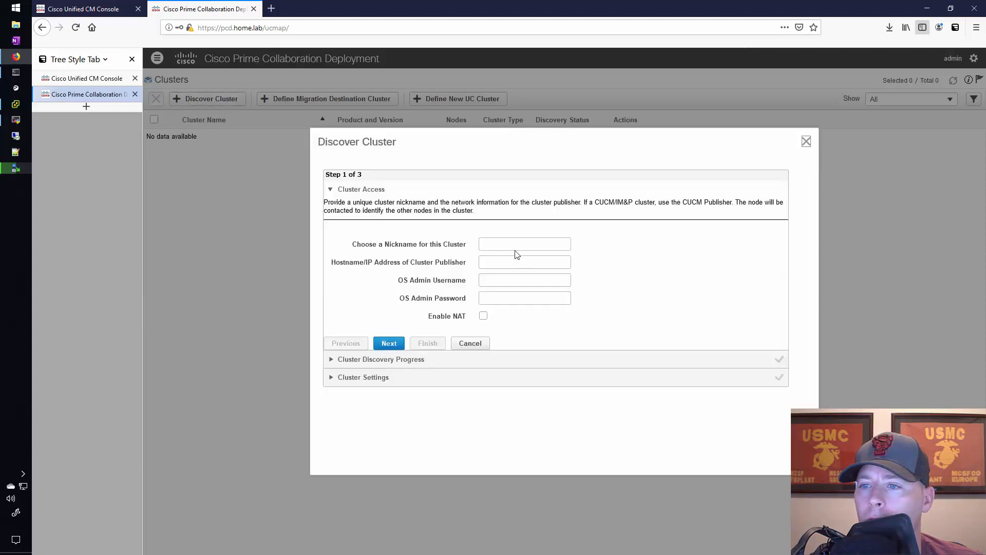
click(515, 246)
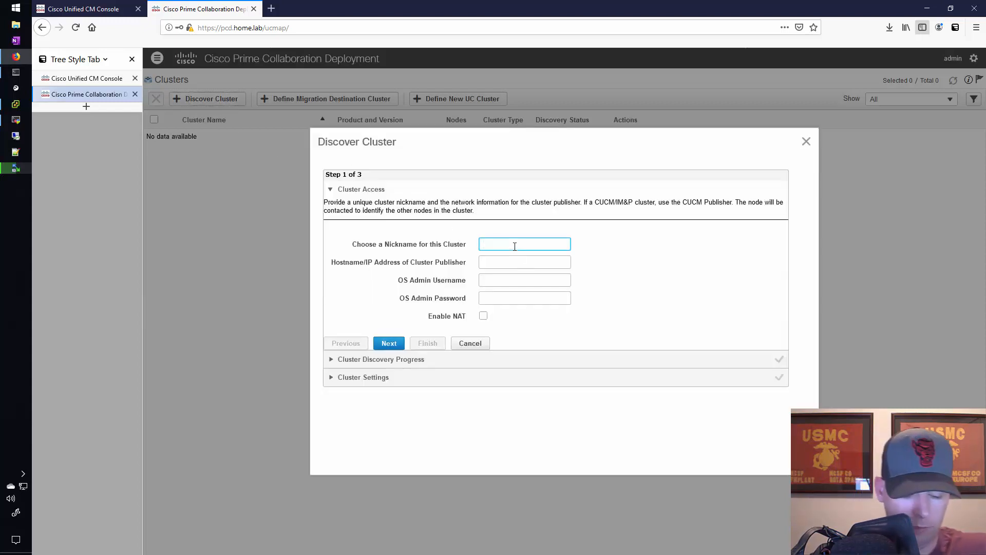
text(Cluster 1)
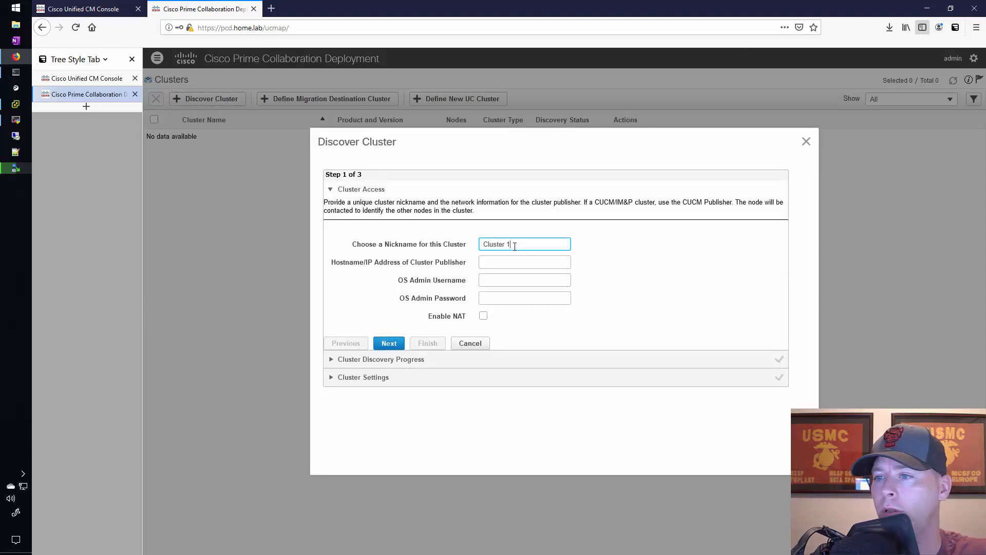
key(Tab)
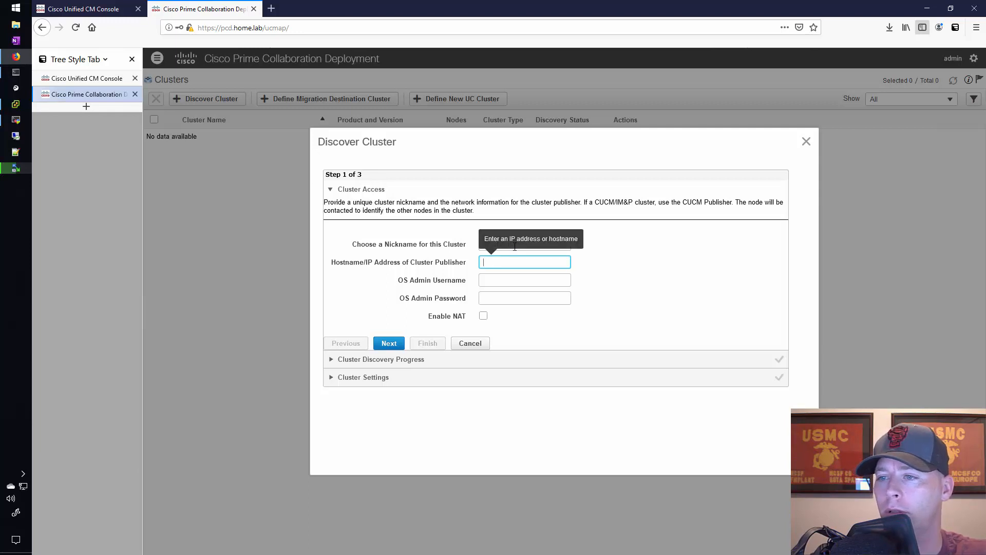
Set the cluster publisher's hostname to cucm-115.home.lab
text(CUCM)
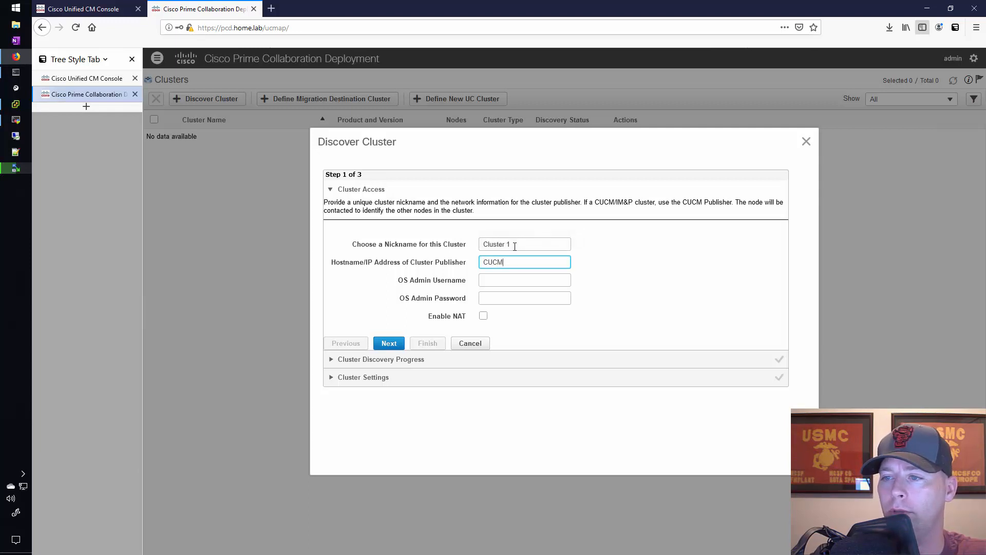
key(BackSpace)
key(BackSpace)
key(BackSpace)
key(BackSpace)
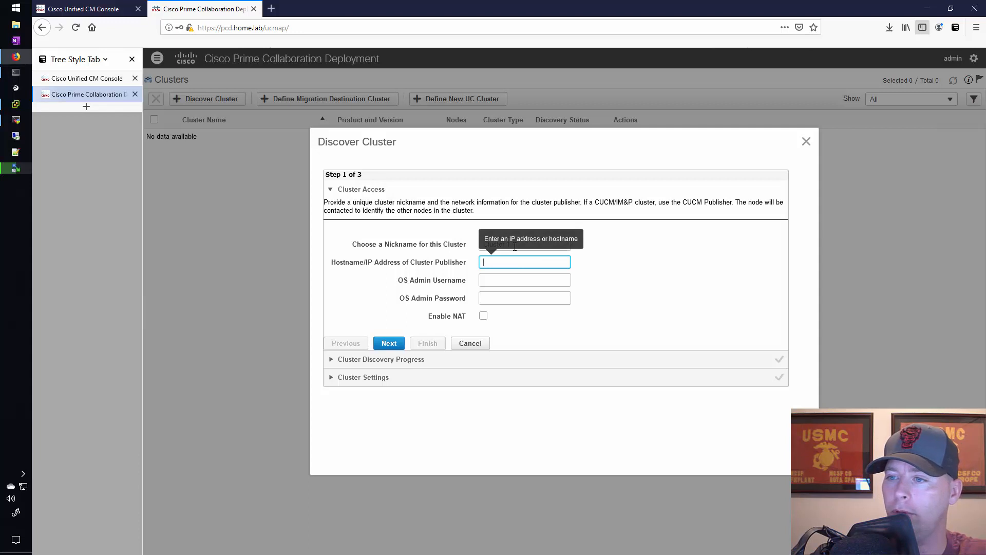
text(cucm-)
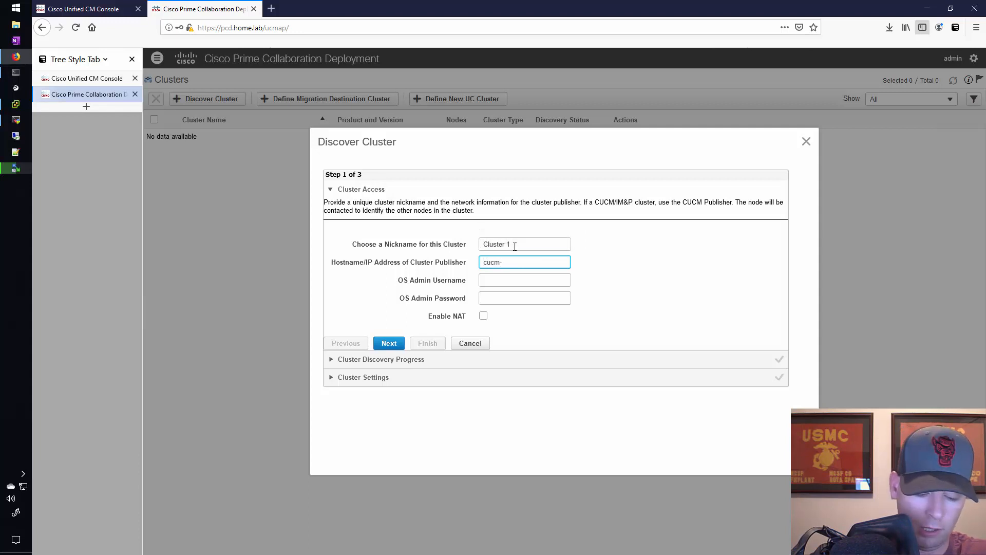
text(115.)
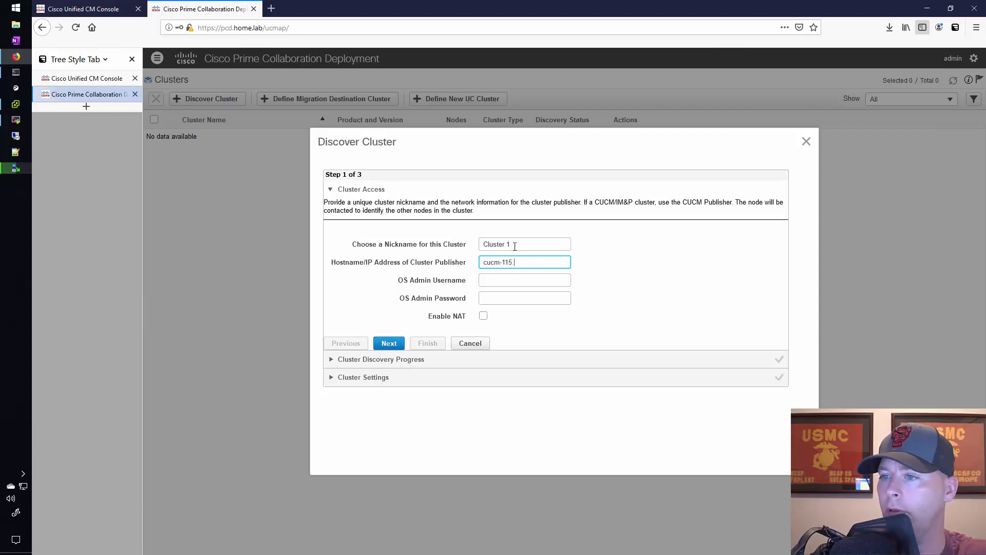
text(home.lab)
key(Tab)
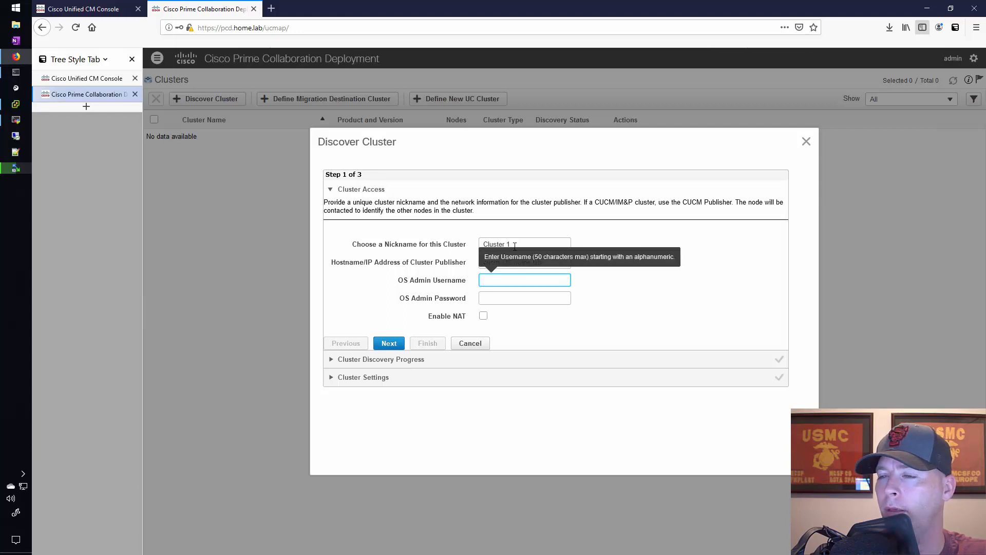
Enter admin as the OS admin username and fill in the OS admin password
text(admin)
key(Tab)
text(admin)
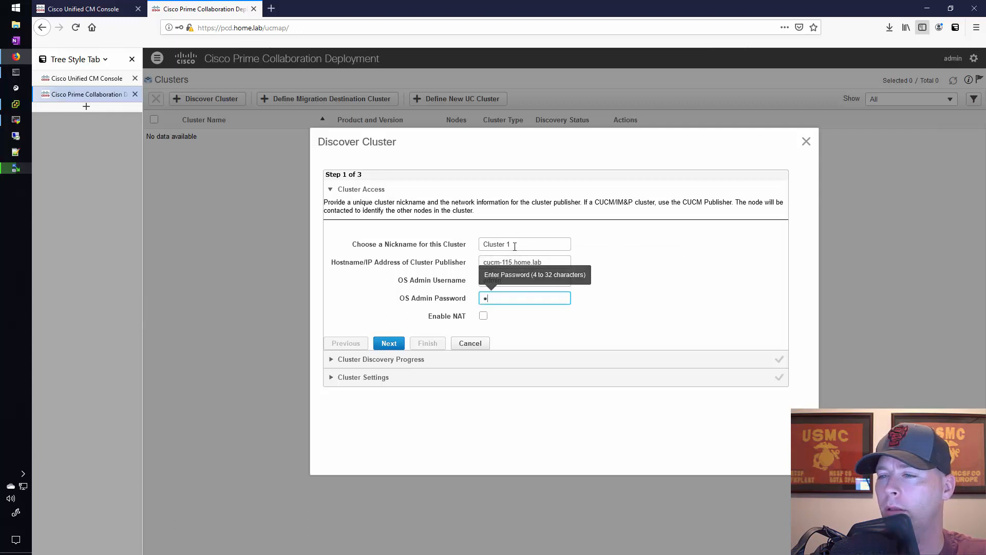
text(123)
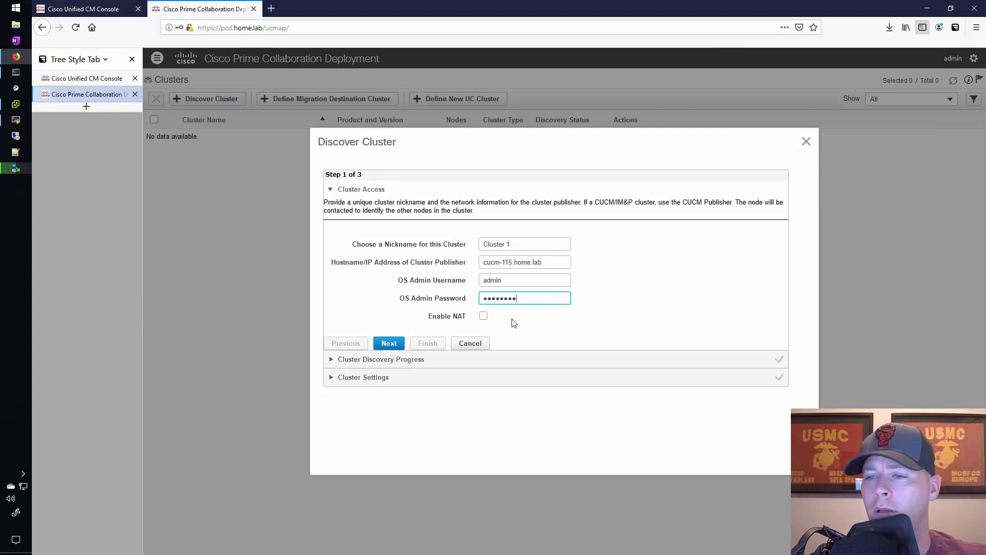
Run the cluster discovery and finish it, keeping the default server roles and SFTP settings for all nodes
click(389, 344)
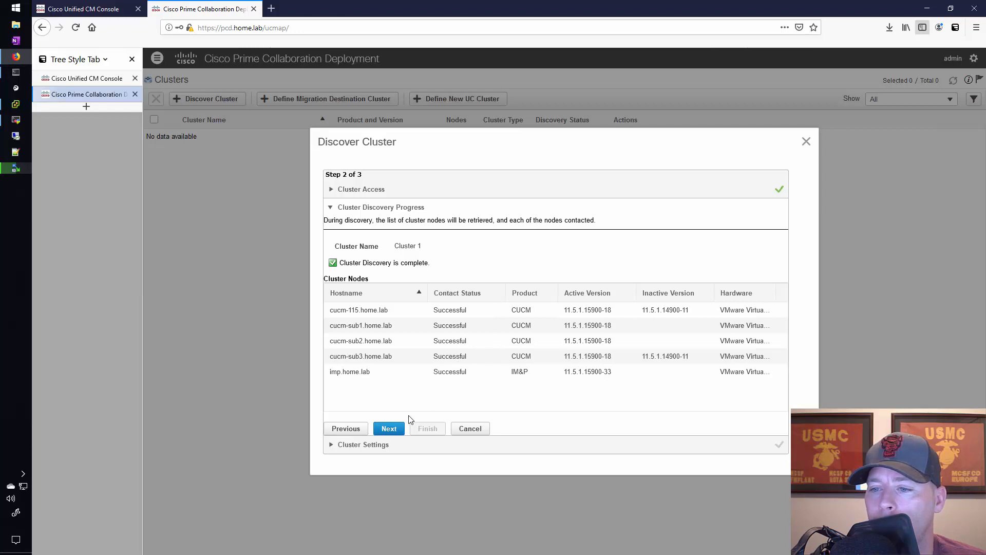
click(389, 429)
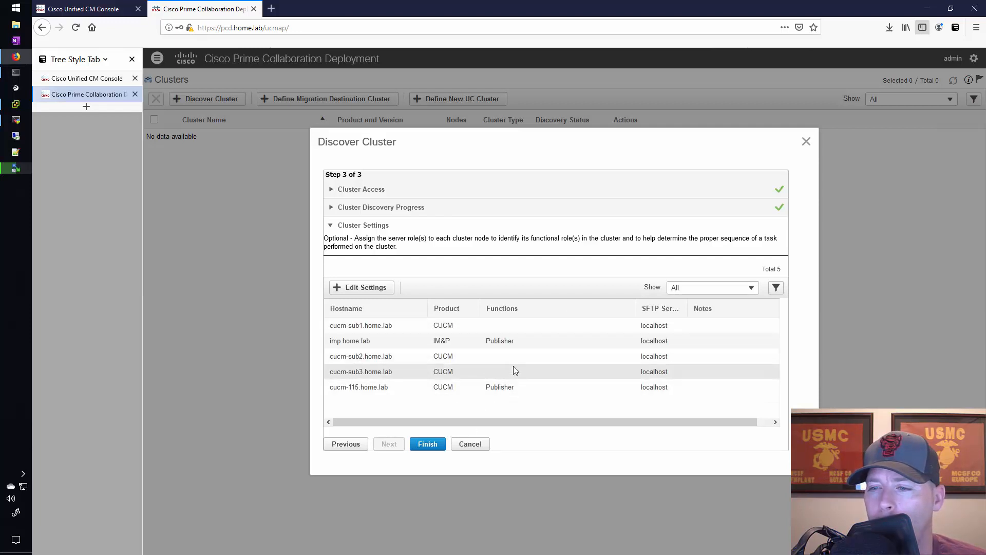
click(436, 443)
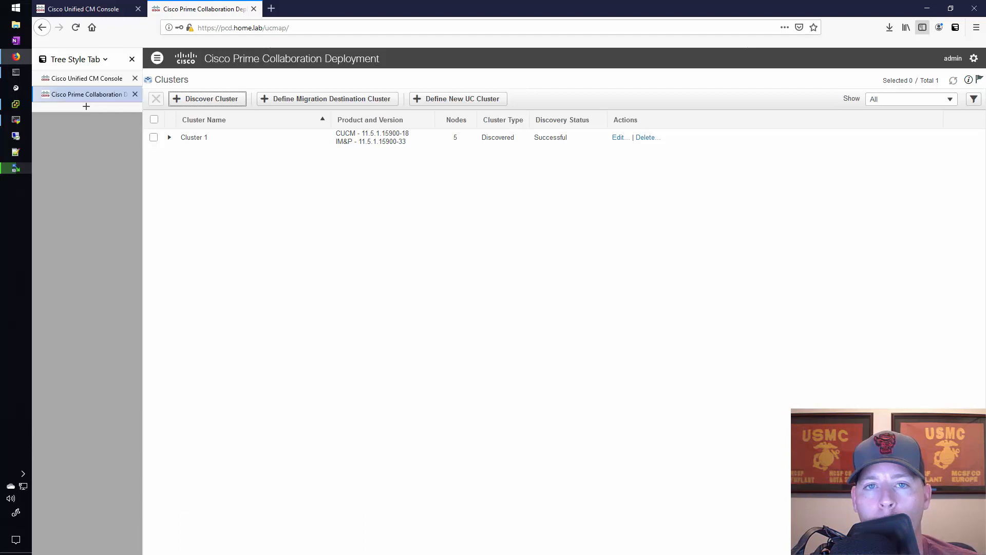
Open the Upgrade tasks page, dismiss its help, and start adding a new upgrade task
click(157, 59)
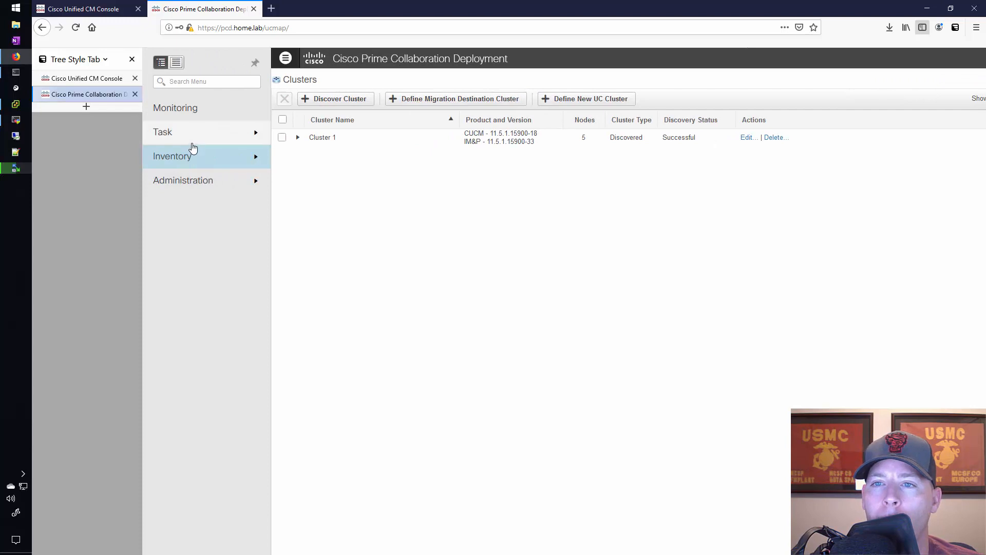
click(164, 134)
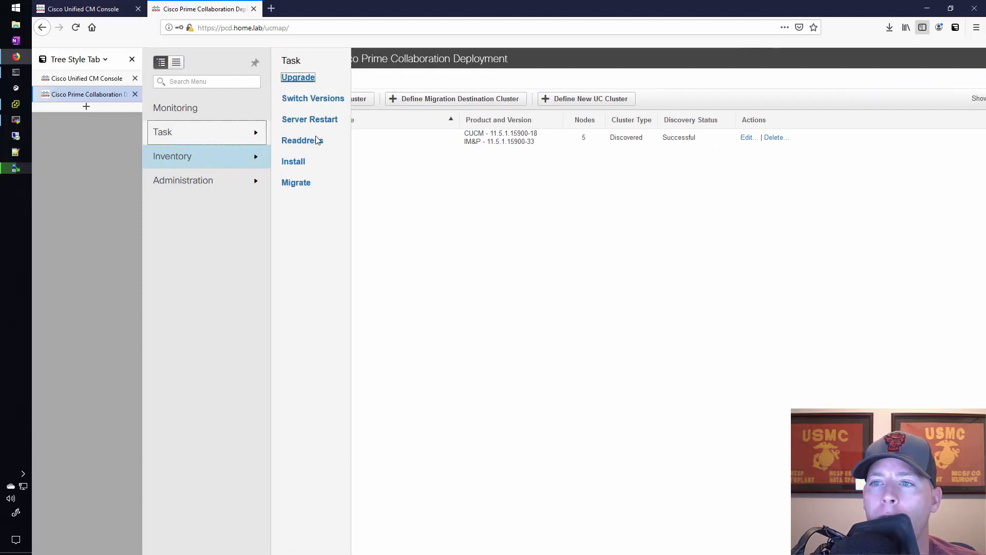
click(299, 78)
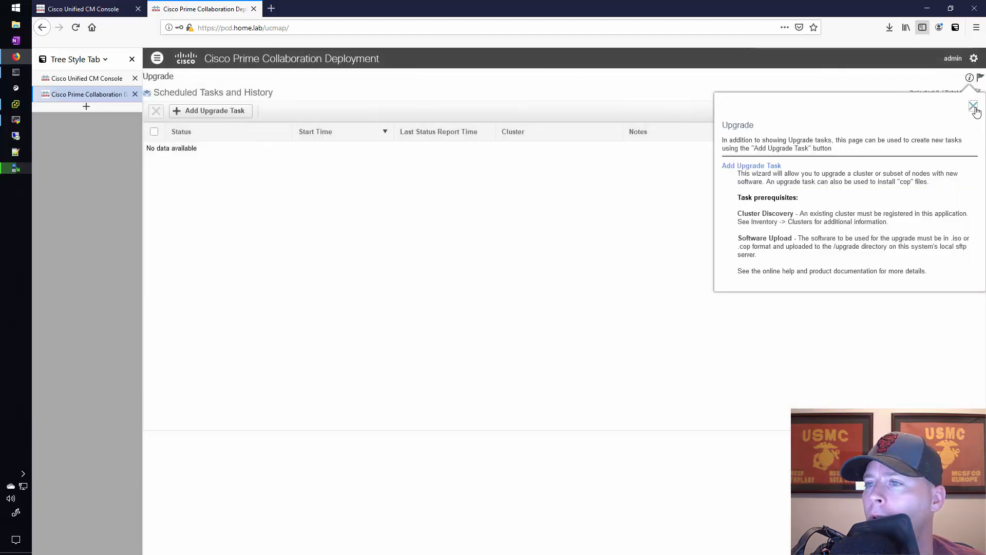
click(974, 106)
click(228, 116)
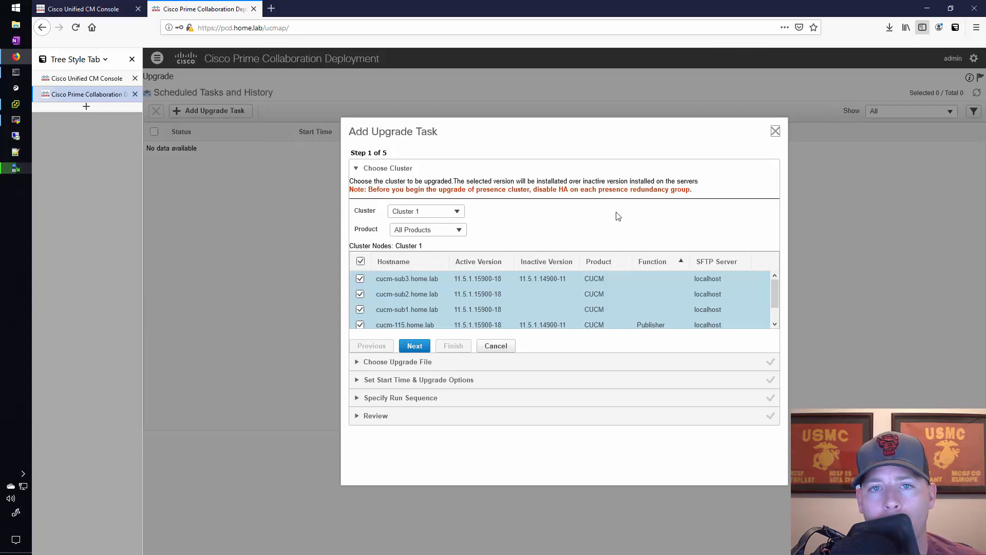
Review the nodes listed for Cluster 1 and restrict the upgrade task to the CUCM product
click(457, 212)
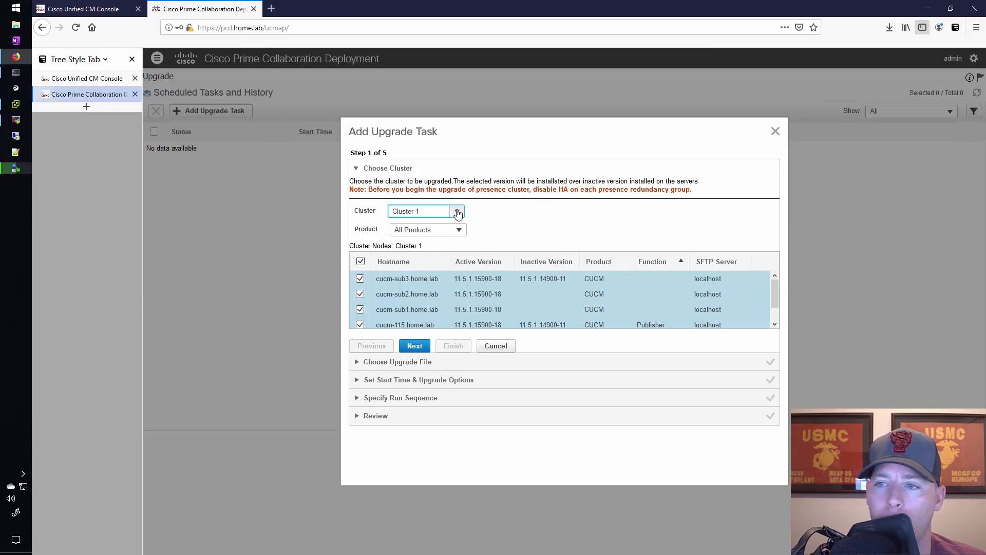
scroll(465, 297, down, 1)
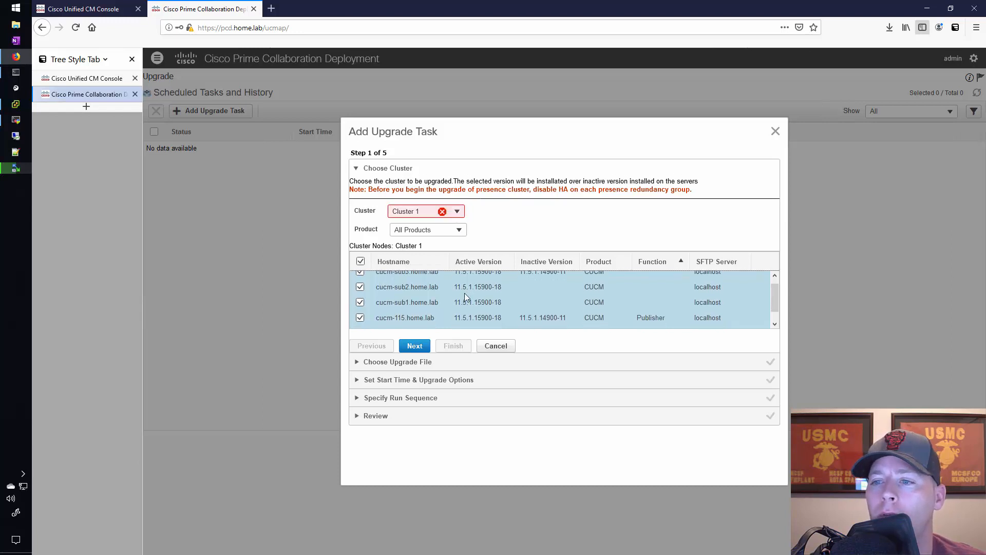
scroll(462, 297, down, 1)
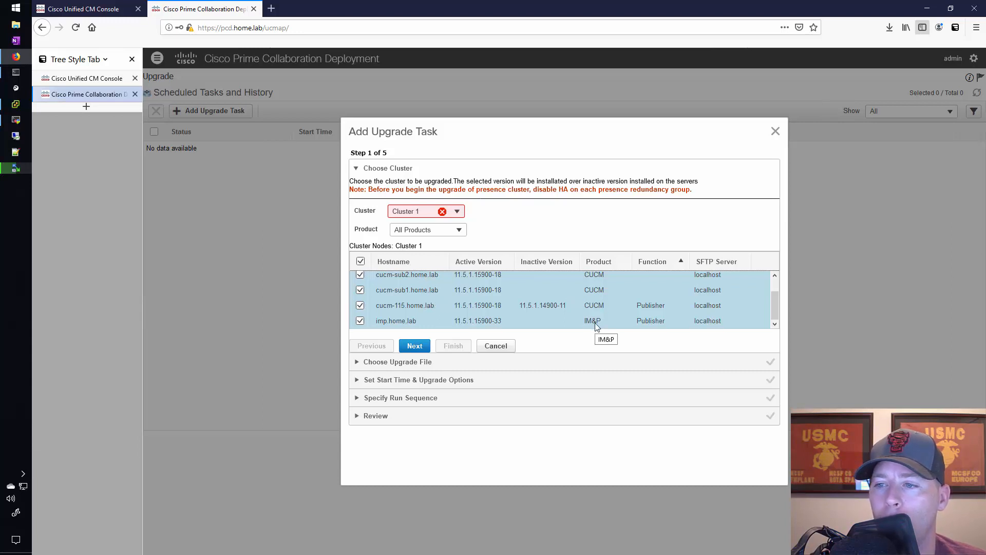
click(460, 231)
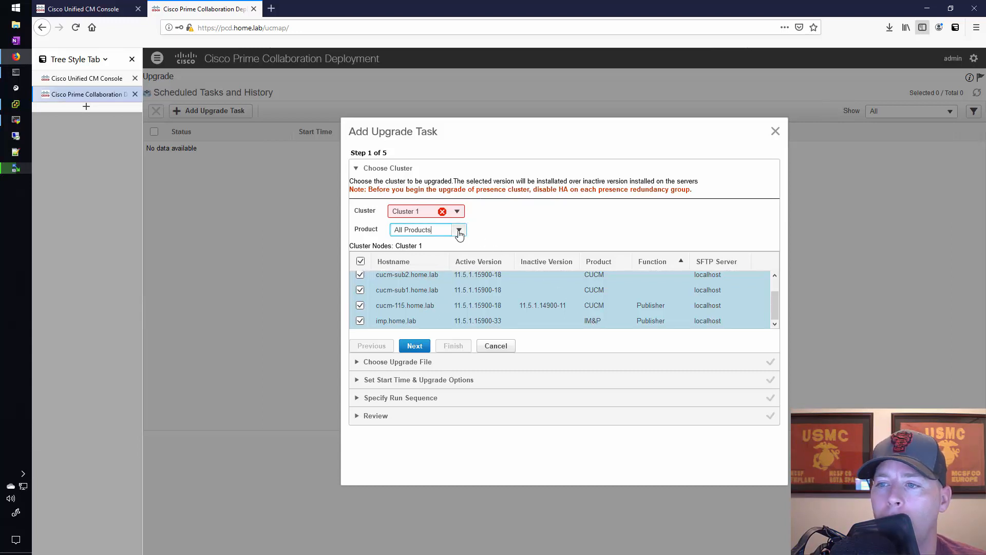
click(413, 212)
click(416, 231)
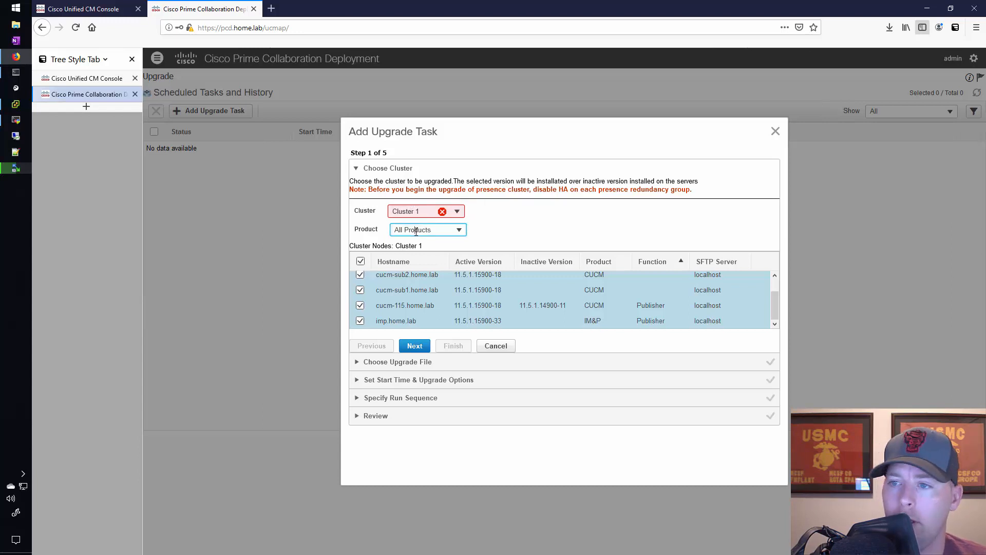
key(Down)
key(Down)
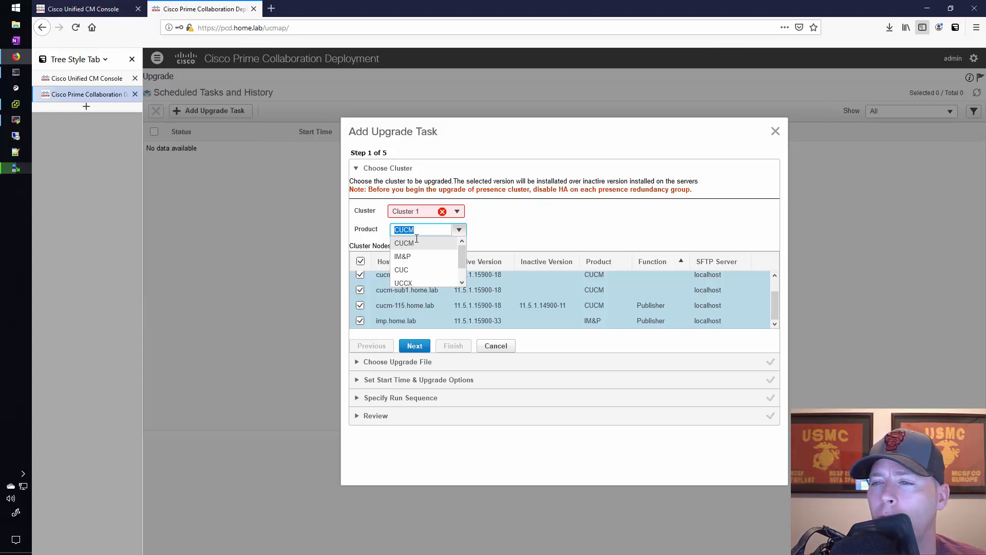
click(451, 243)
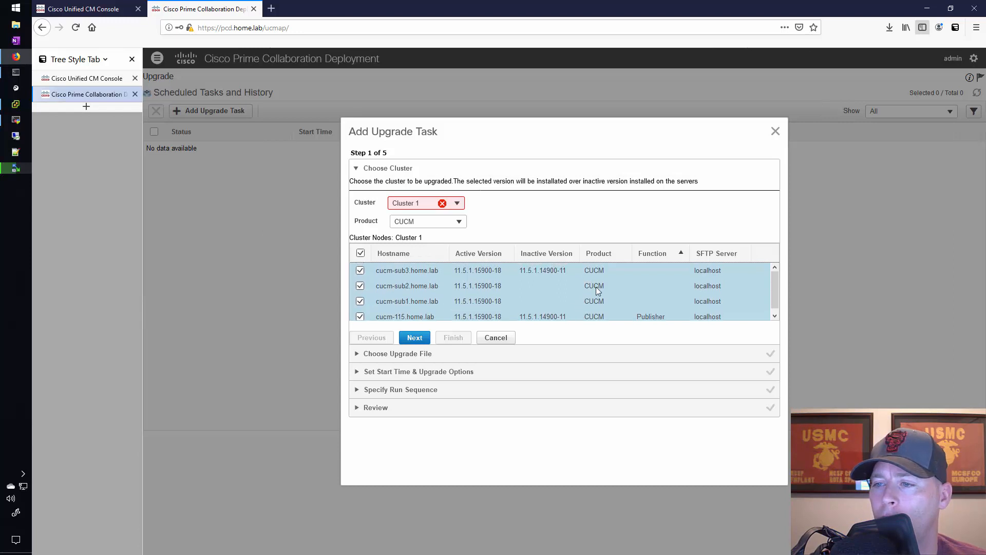
Reselect Cluster 1 as the cluster to upgrade and continue to the upgrade file selection
click(417, 339)
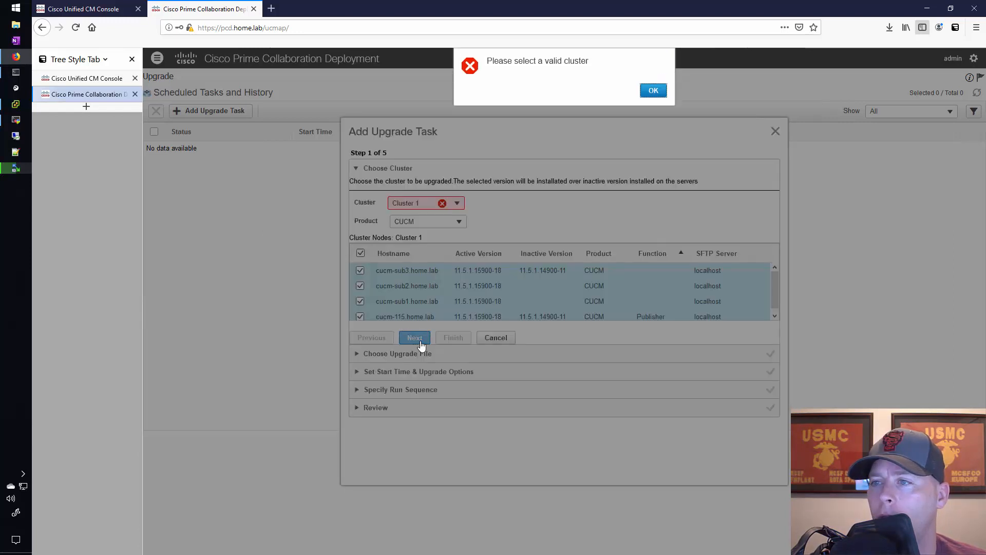
click(653, 91)
click(422, 204)
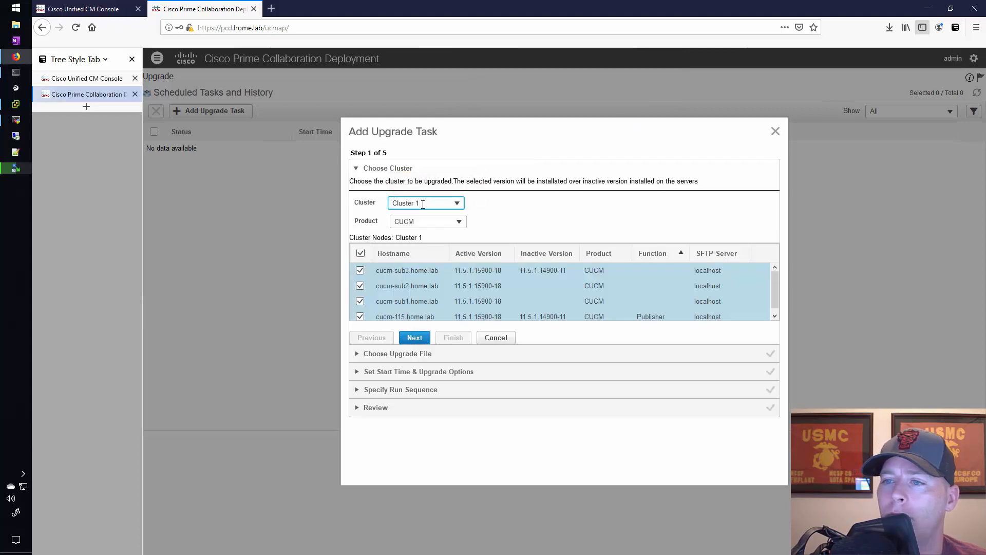
click(423, 204)
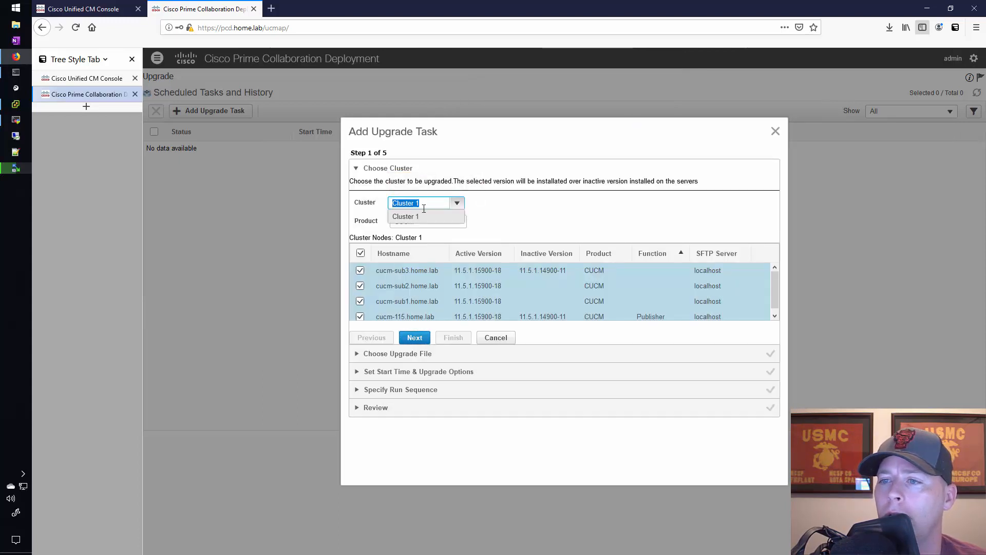
click(411, 217)
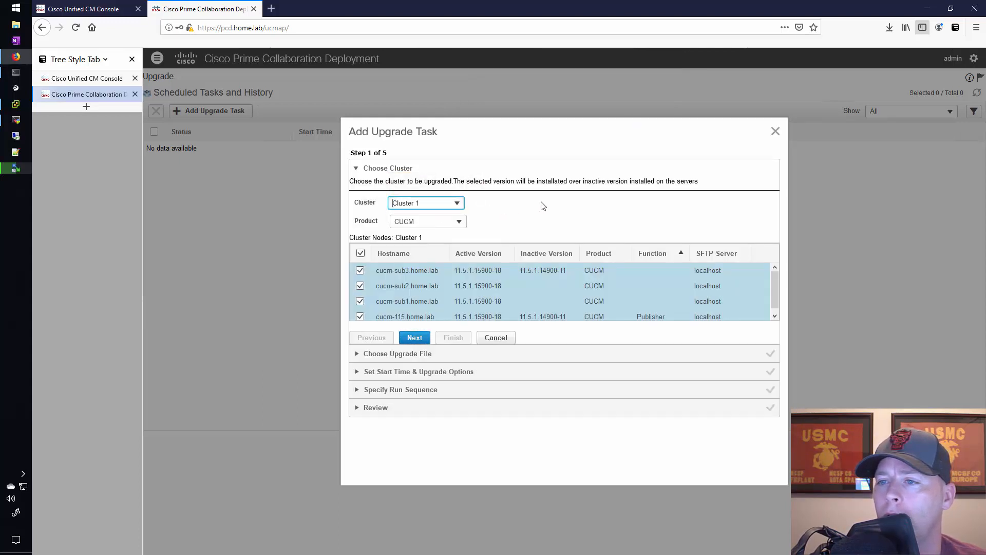
click(416, 339)
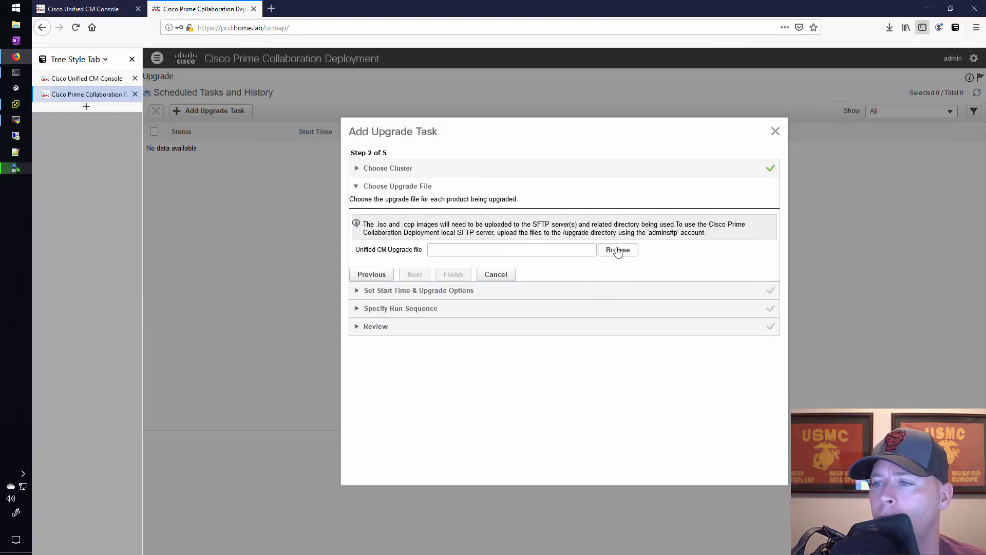
Choose UCSInstall_UCOS_11.5.1.16900-16.sgn.iso as the Unified CM upgrade file and continue to the start time options
click(618, 251)
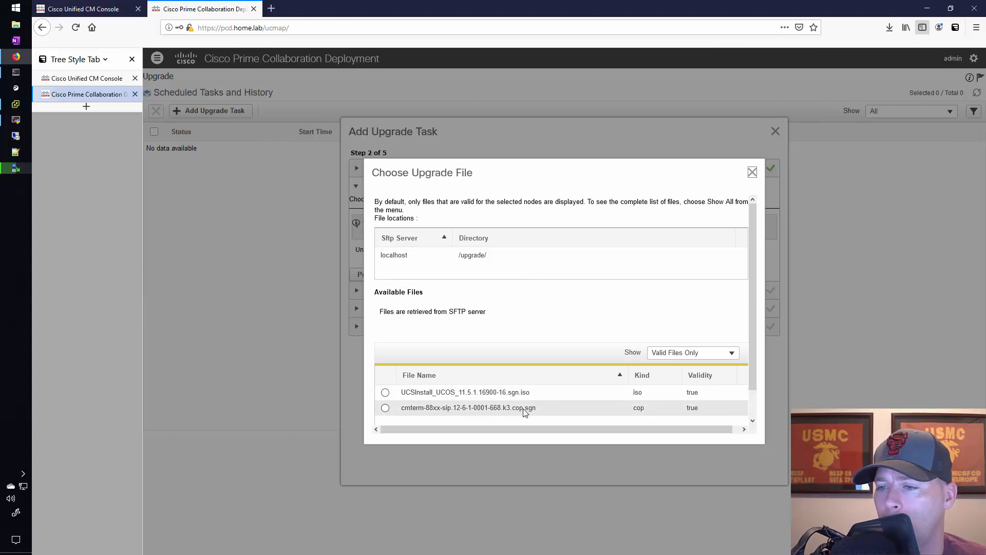
click(385, 393)
scroll(588, 358, down, 1)
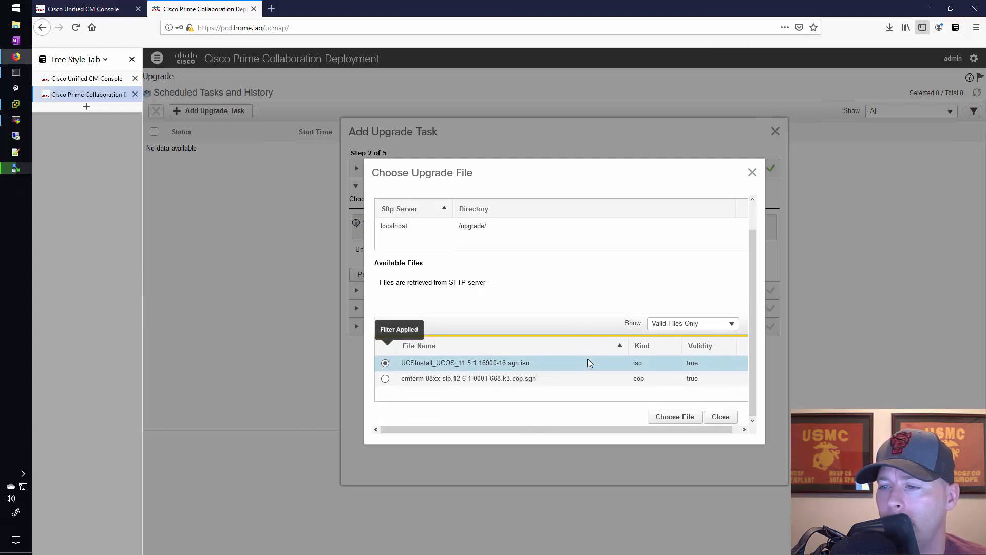
click(691, 418)
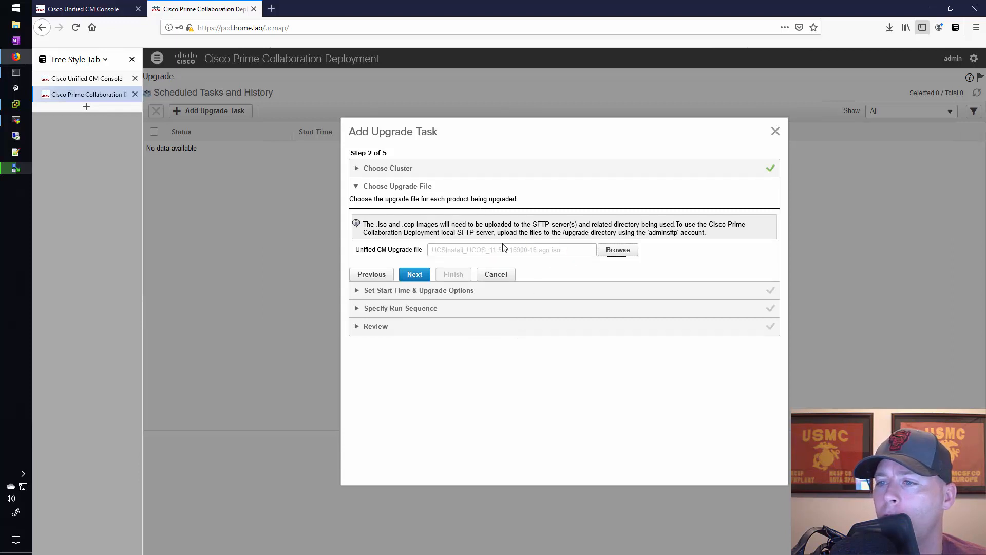
click(426, 280)
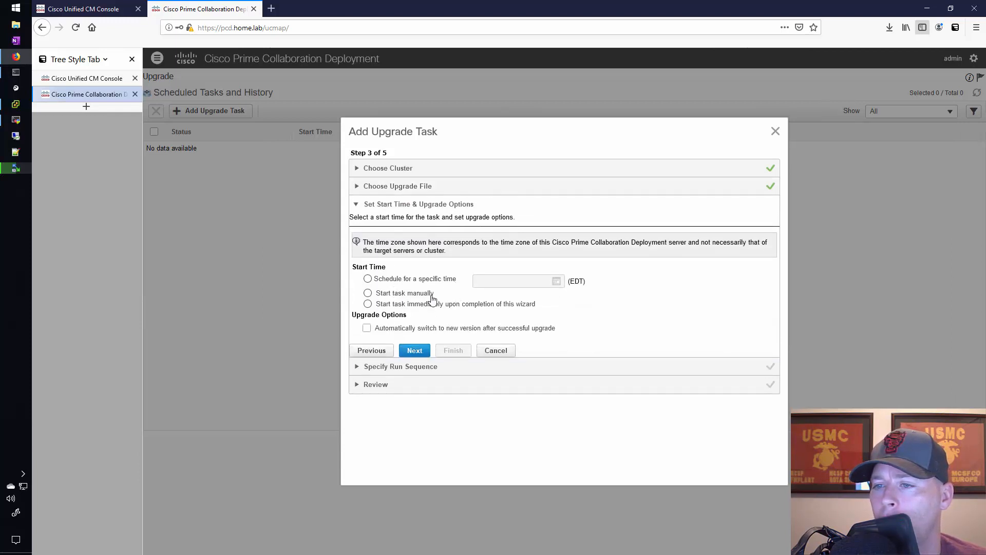
Set the task to start immediately upon wizard completion, with automatic switching to the new version after a successful upgrade, and continue
click(368, 305)
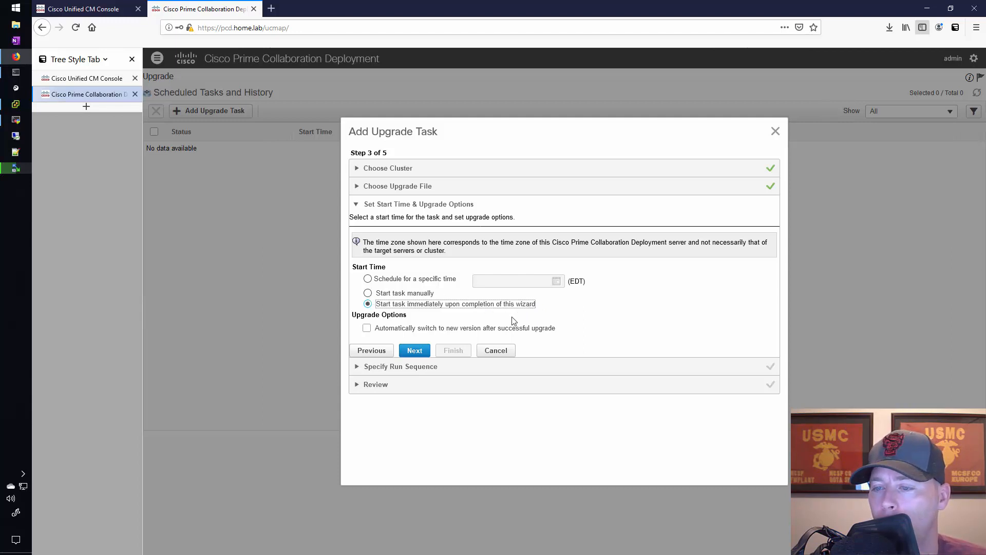
click(367, 328)
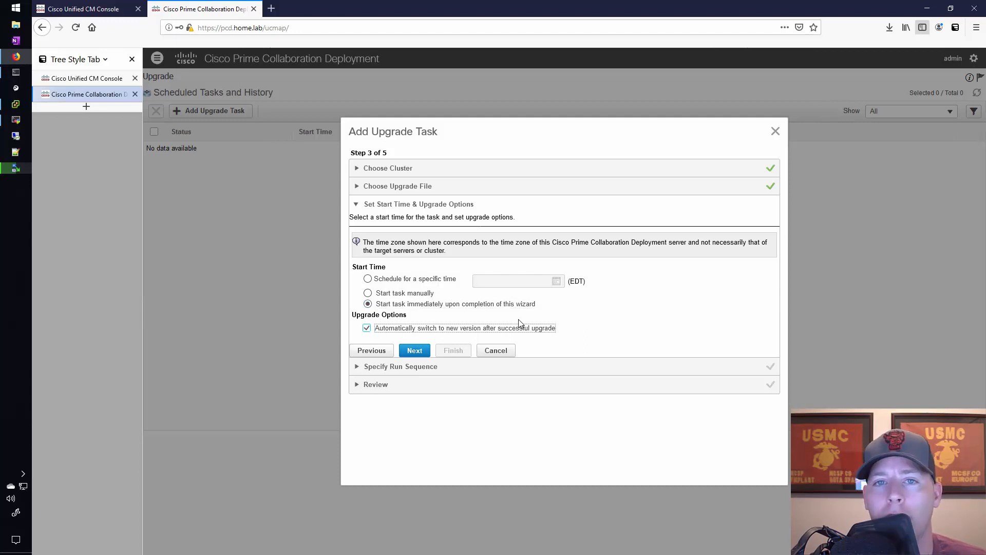
click(406, 352)
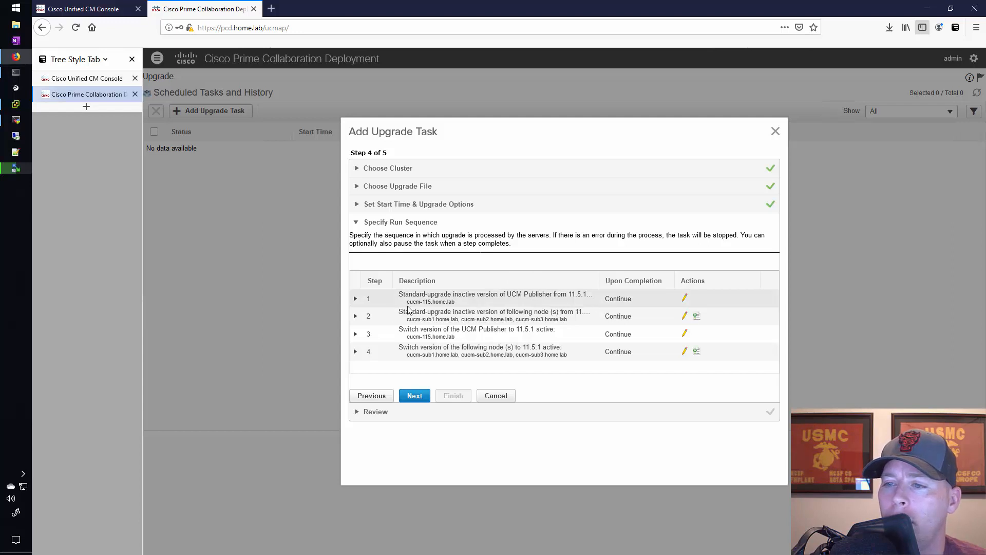
Examine the run sequence's publisher and subscriber upgrade details and its notes on errors and pausing
click(356, 299)
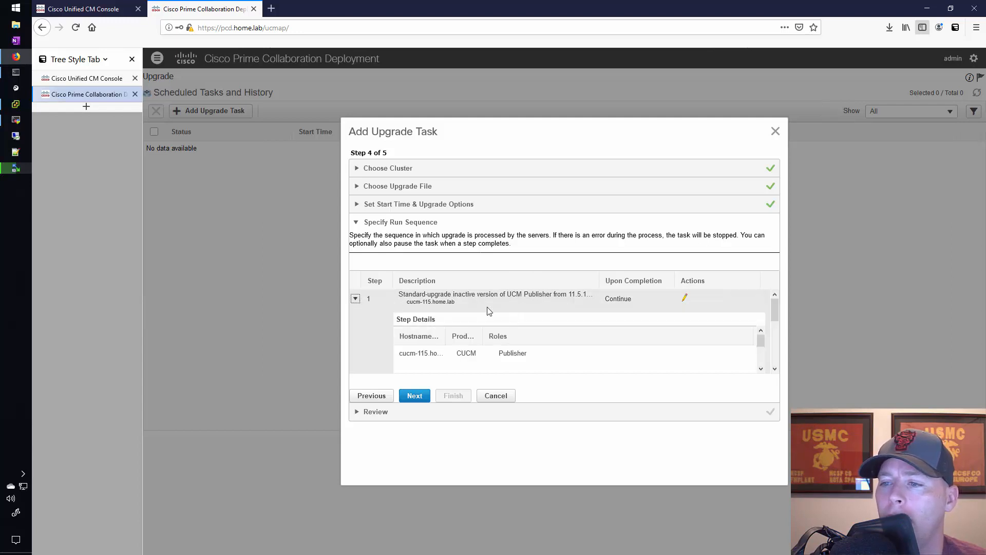
scroll(485, 316, down, 3)
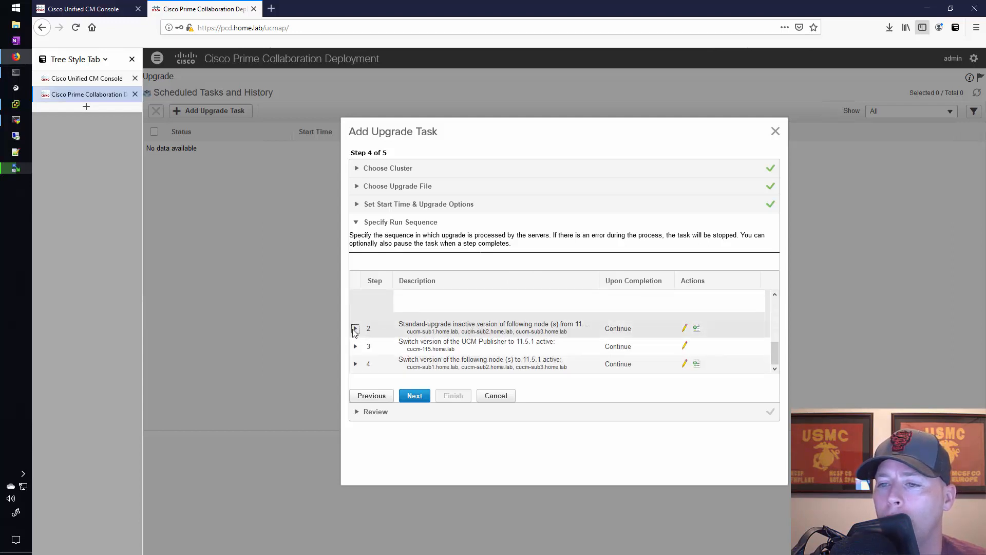
click(356, 328)
scroll(463, 343, down, 3)
scroll(452, 339, up, 5)
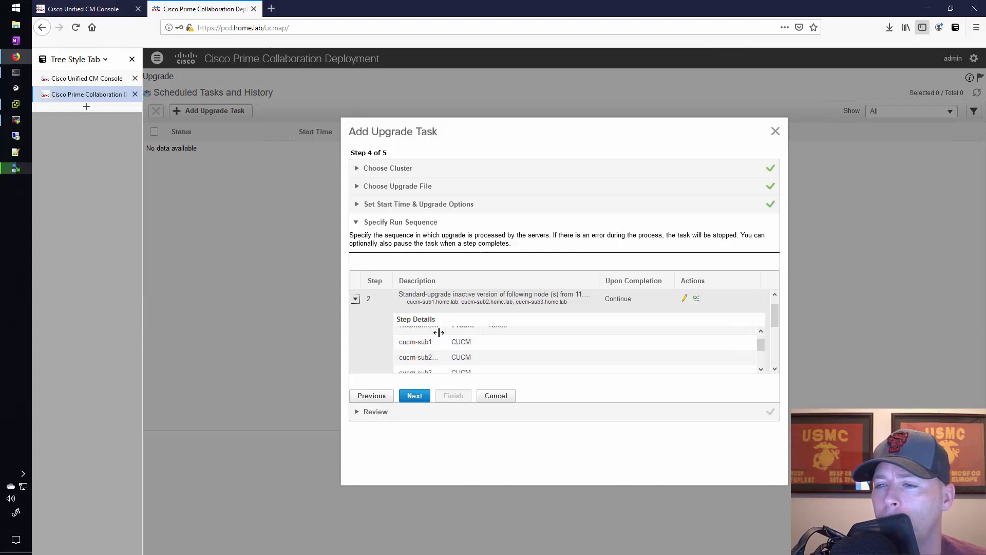
scroll(386, 331, down, 1)
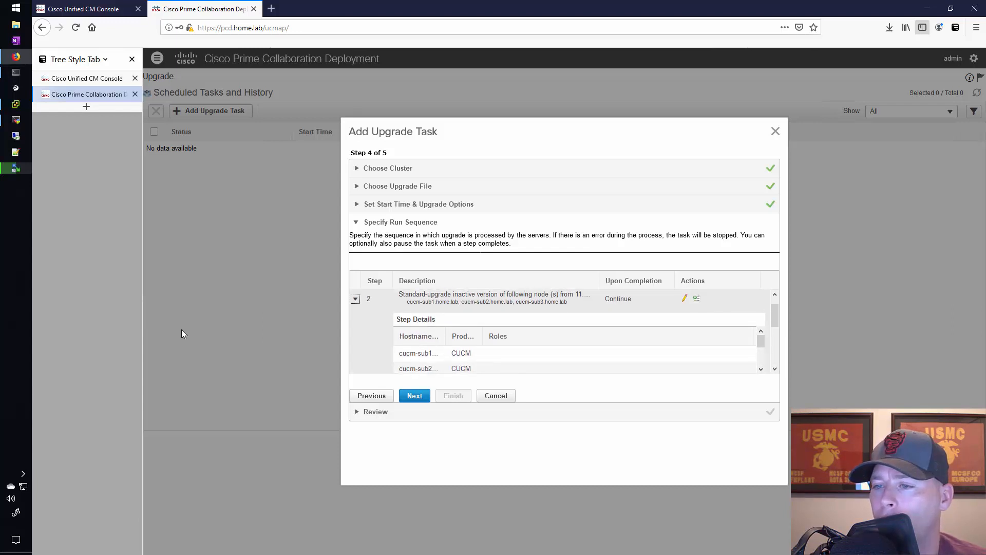
click(356, 299)
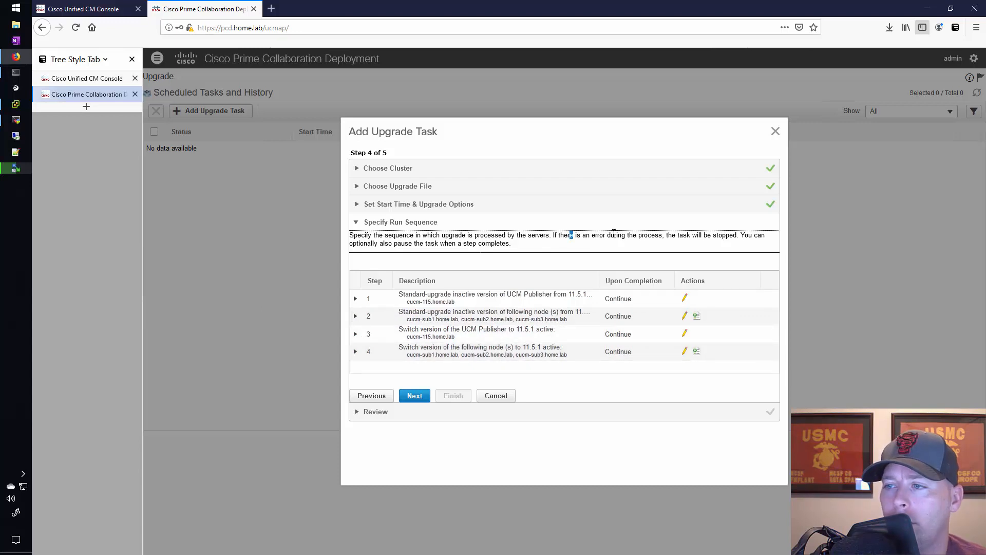
drag(569, 235, 663, 236)
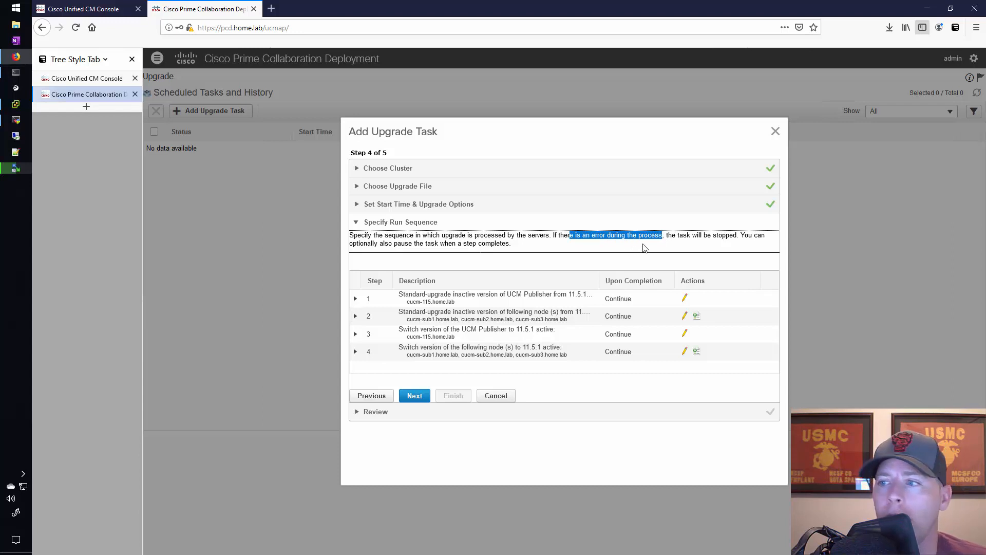
drag(750, 235, 749, 250)
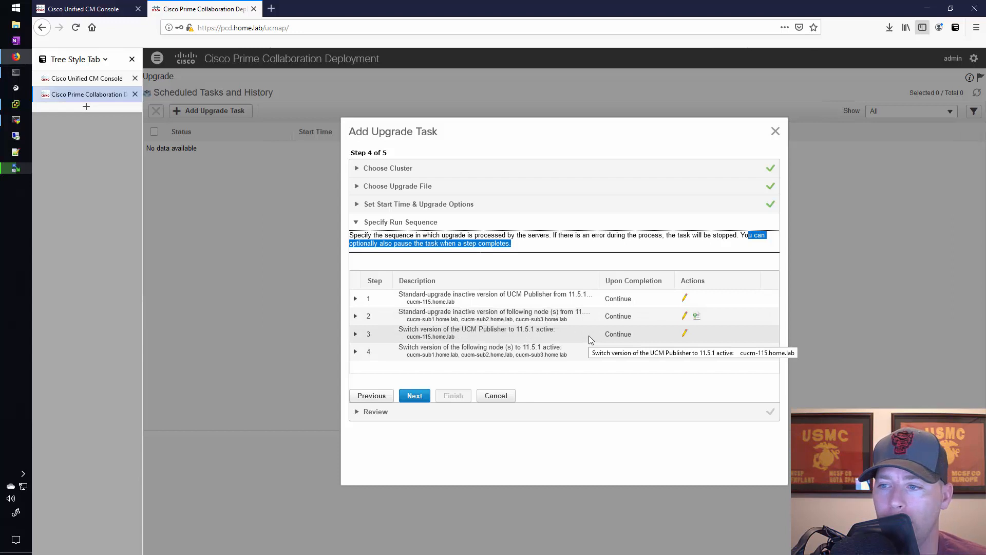
Accept the default run sequence and finish creating the upgrade task with its notes left empty
click(426, 397)
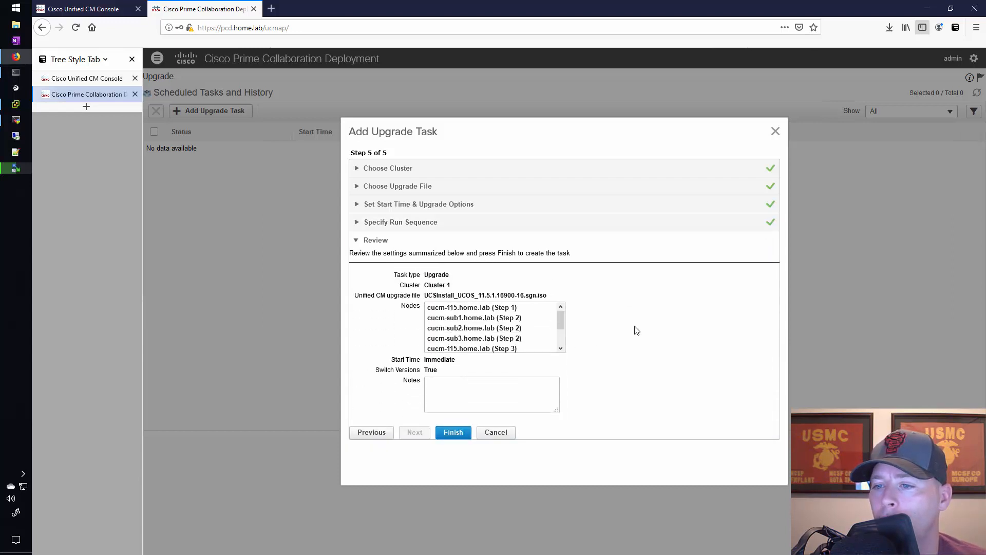
click(466, 391)
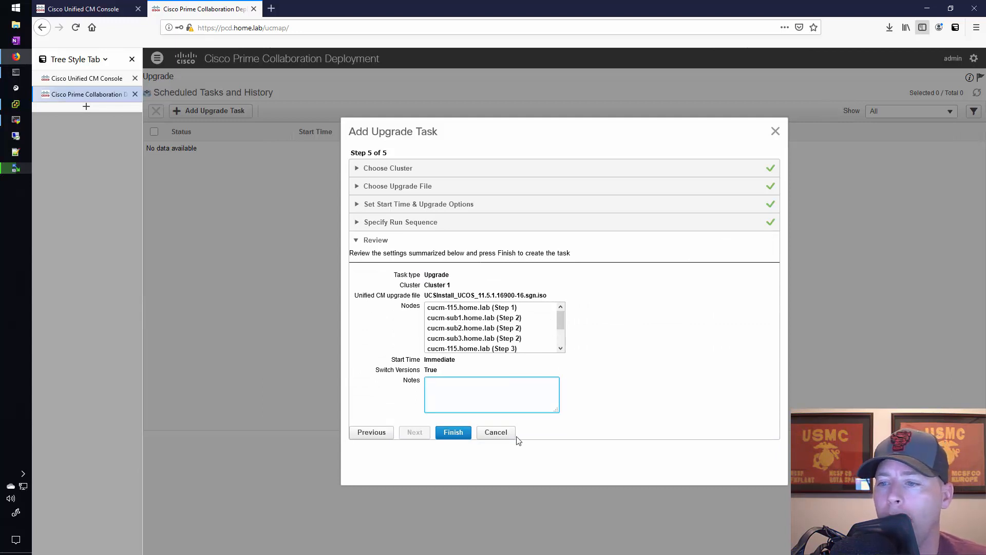
click(455, 434)
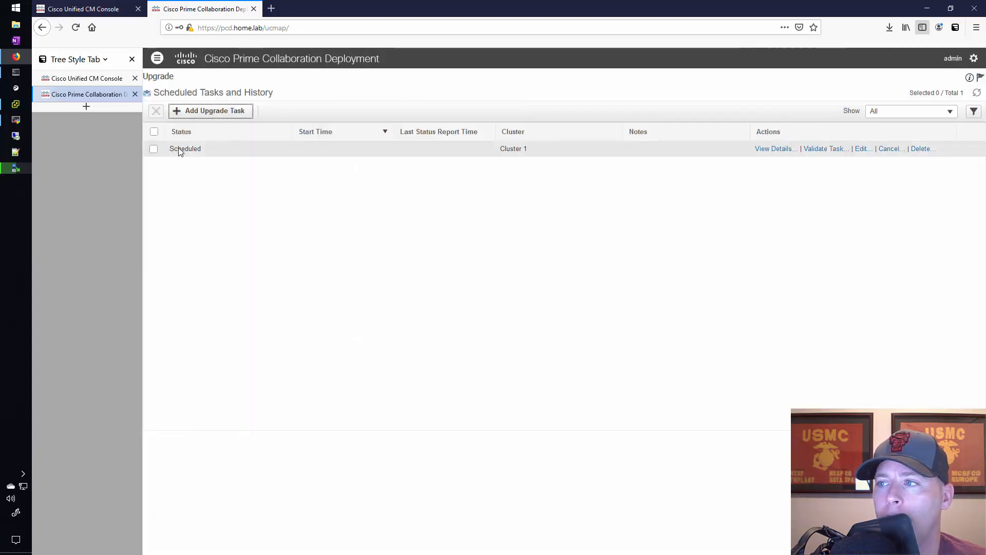
View the details of the Cluster 1 upgrade task and open its log
click(775, 148)
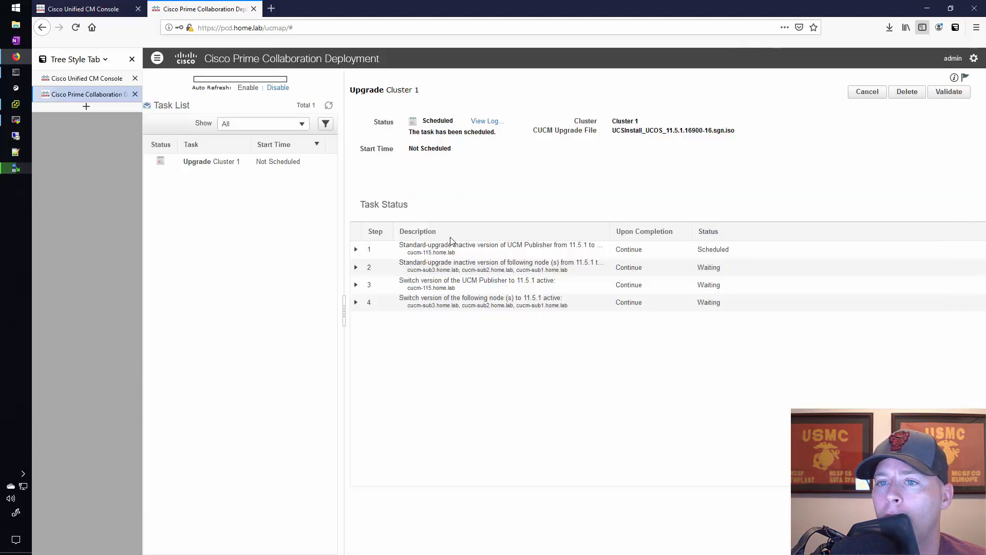
click(260, 162)
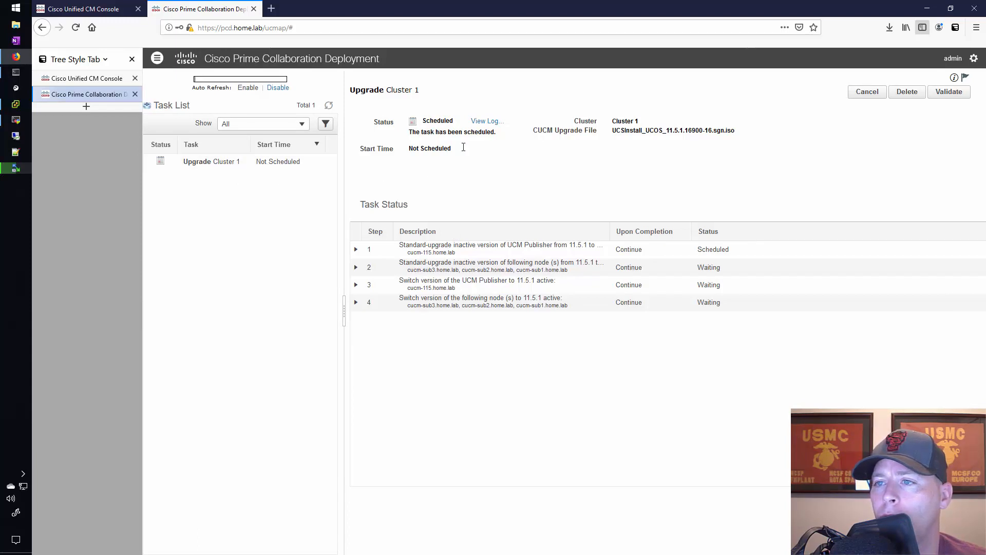
click(487, 122)
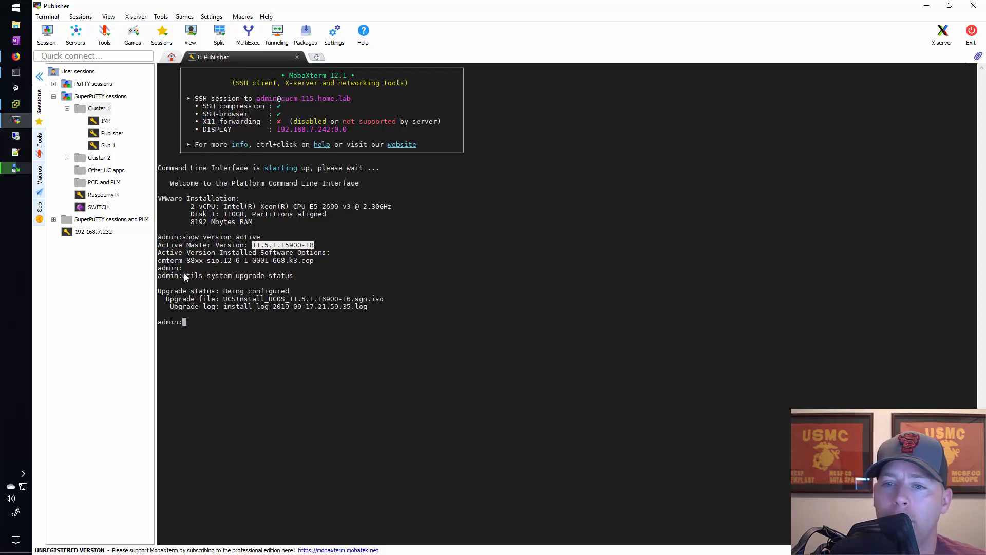
Examine the utils system upgrade status output in the MobaXterm Publisher session, checking the upgrade status and upgrade file
drag(183, 276, 312, 276)
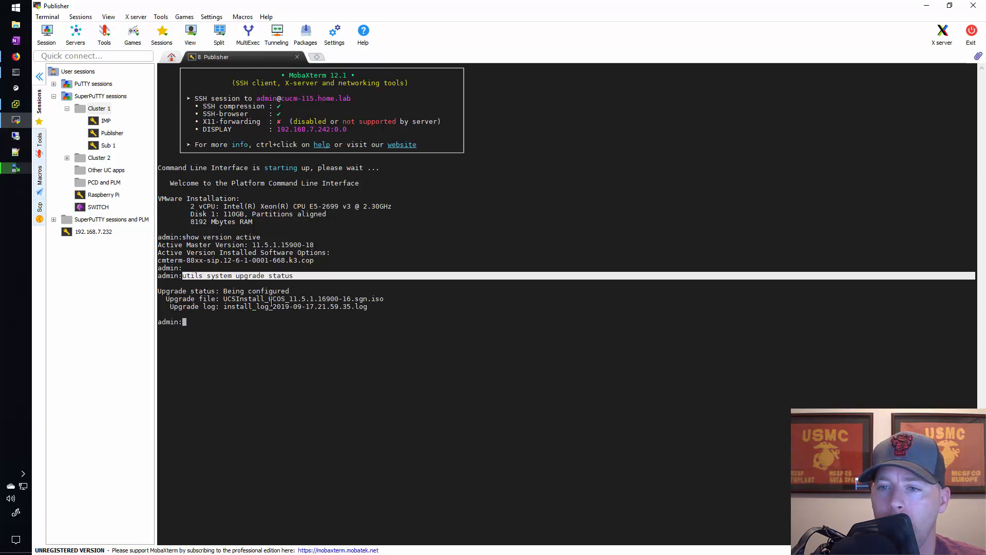
triple_click(279, 299)
double_click(281, 298)
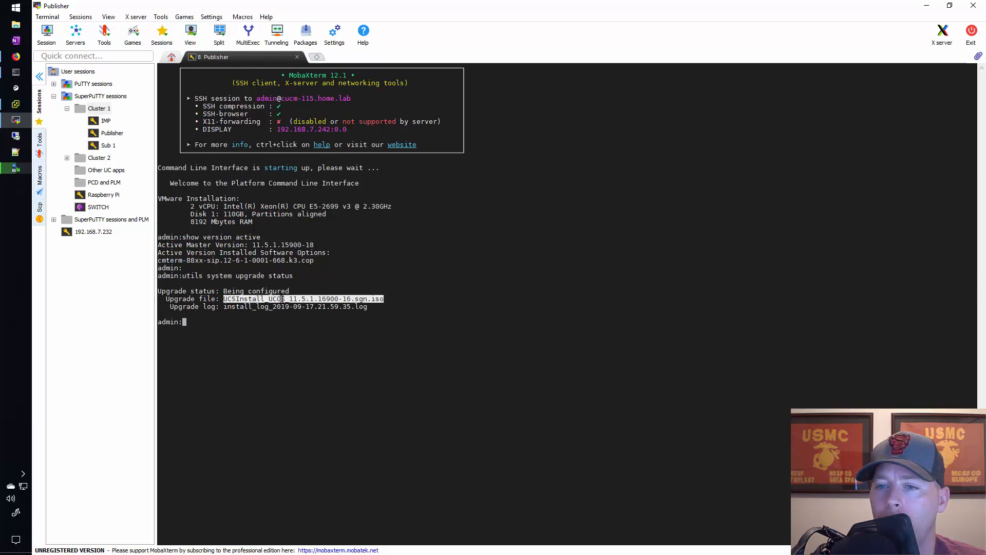
click(253, 290)
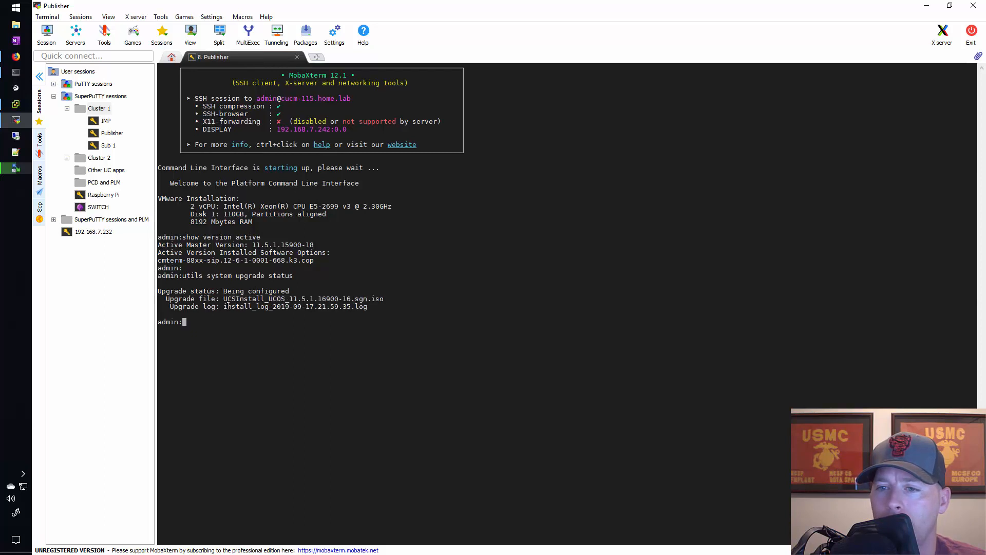
Try to view the upgrade log listed in the status output with the command file view instal install_log_2019-09-17.21.59.35.log
drag(224, 307, 368, 306)
key(ctrl+c)
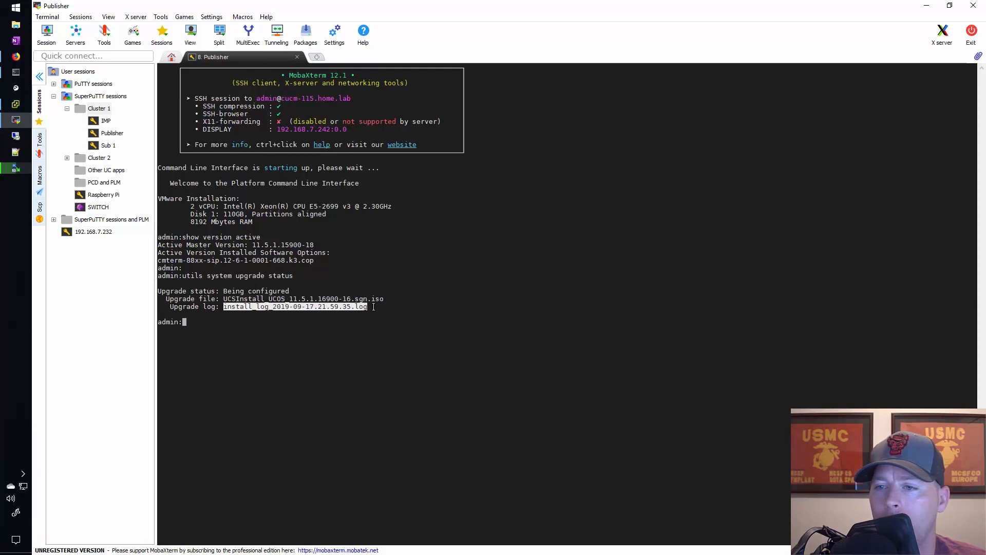
text(file viedw)
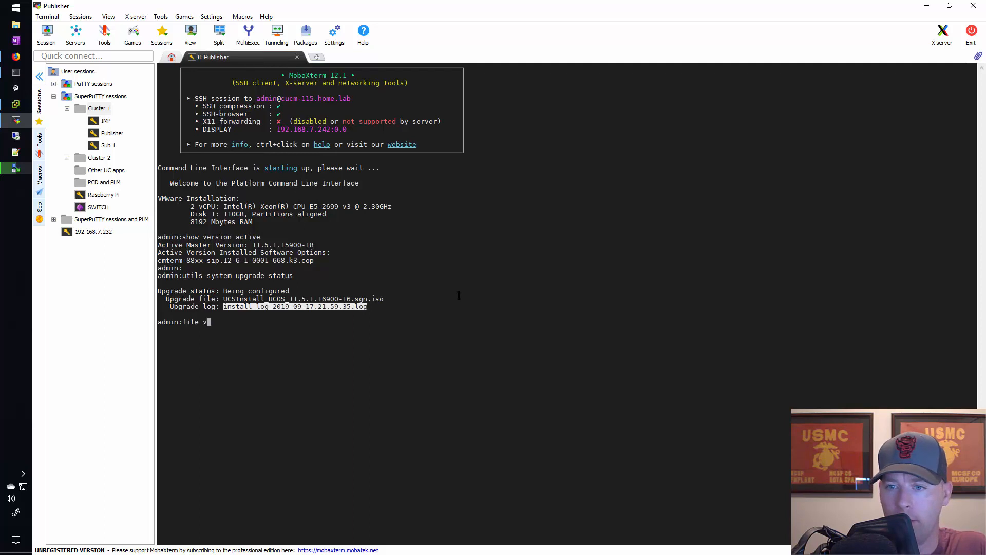
key(BackSpace)
key(BackSpace)
key(BackSpace)
text(w instal)
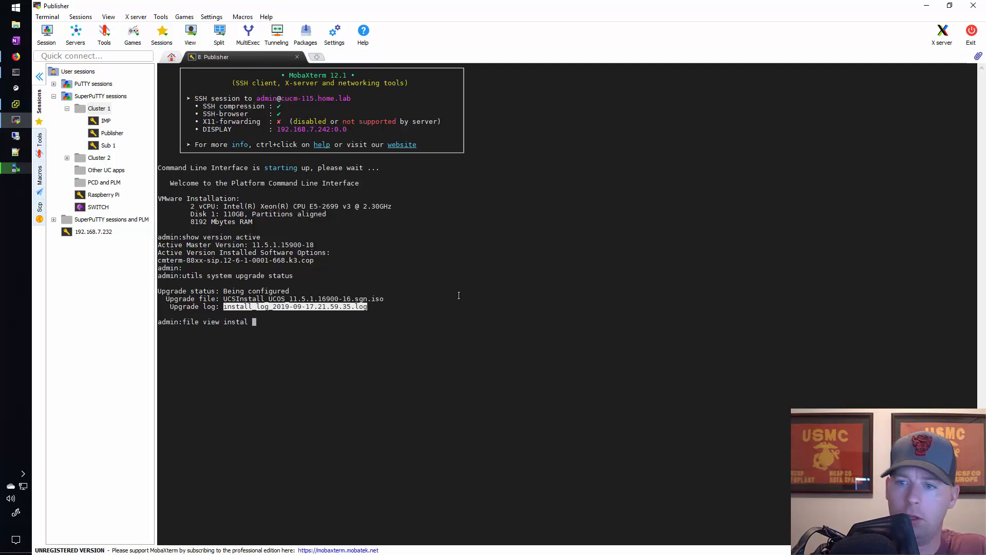
right_click(478, 254)
key(Return)
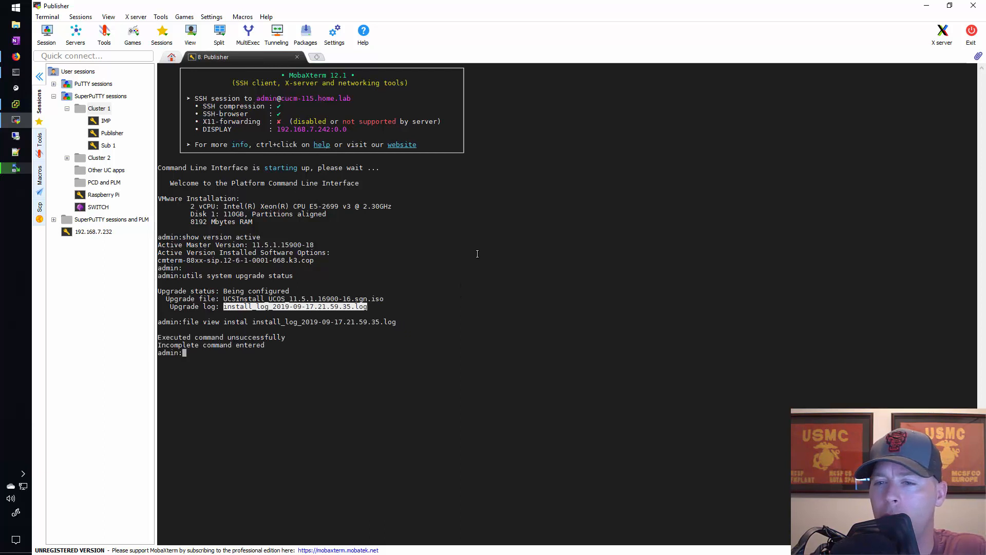
Correct the previous command to file view install install_log_2019-09-17.21.59.35.log and run it
key(Up)
key(Left)
key(Left)
key(Left)
key(Left)
key(Left)
key(Left)
key(Left)
key(Left)
key(Left)
key(Left)
key(Left)
key(Left)
key(Left)
key(Left)
key(Left)
key(Left)
key(Left)
key(Left)
key(Left)
key(Left)
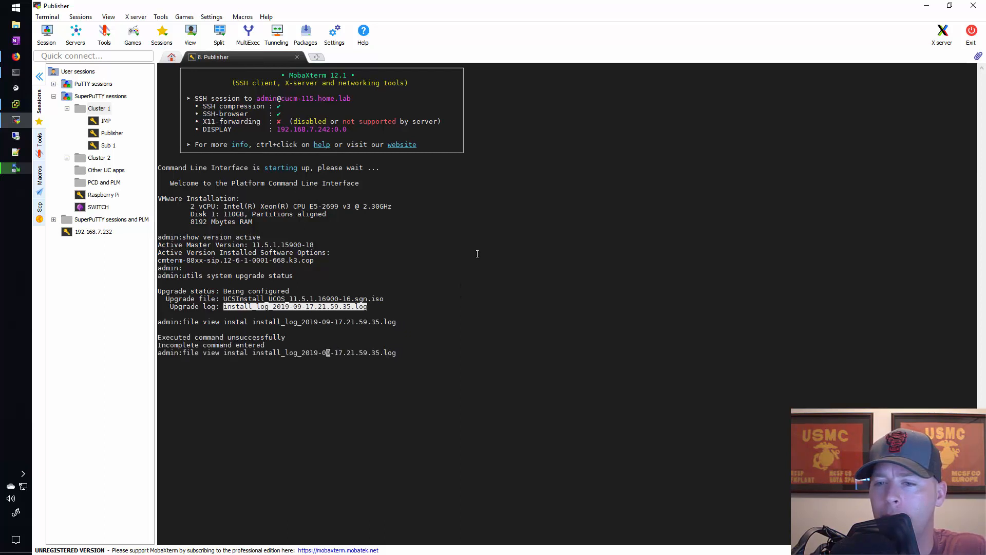
key(Left)
key(Left)
key(Left)
key(Left)
text(l)
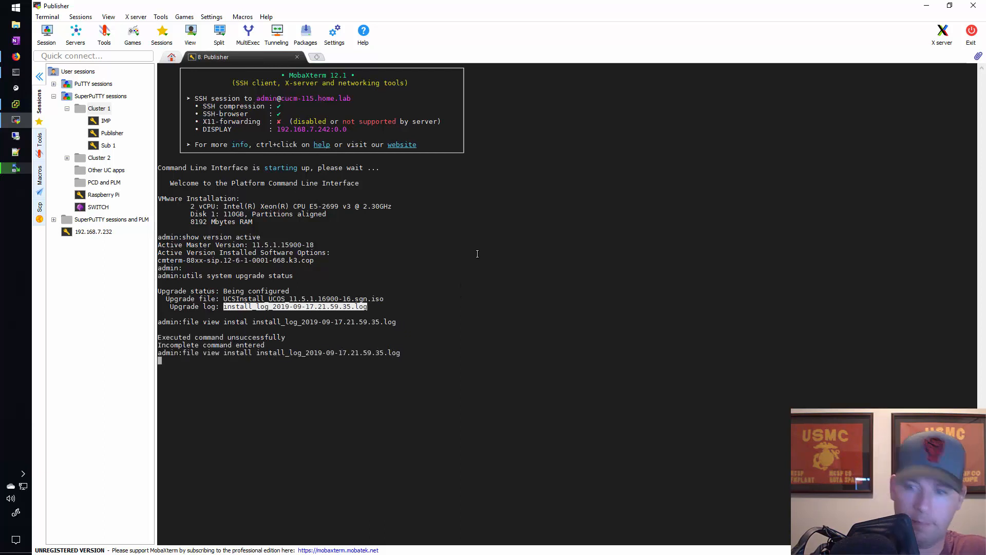
key(Return)
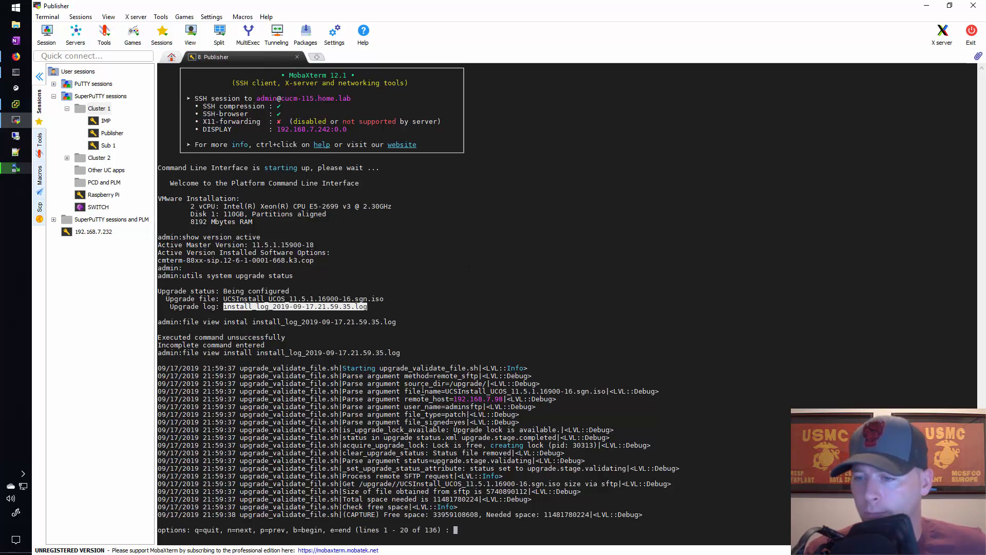
Examine the log's upgrade_validate_file.sh entries for the ISO file name, remote host, user name, file type and signed arguments
click(392, 369)
double_click(392, 370)
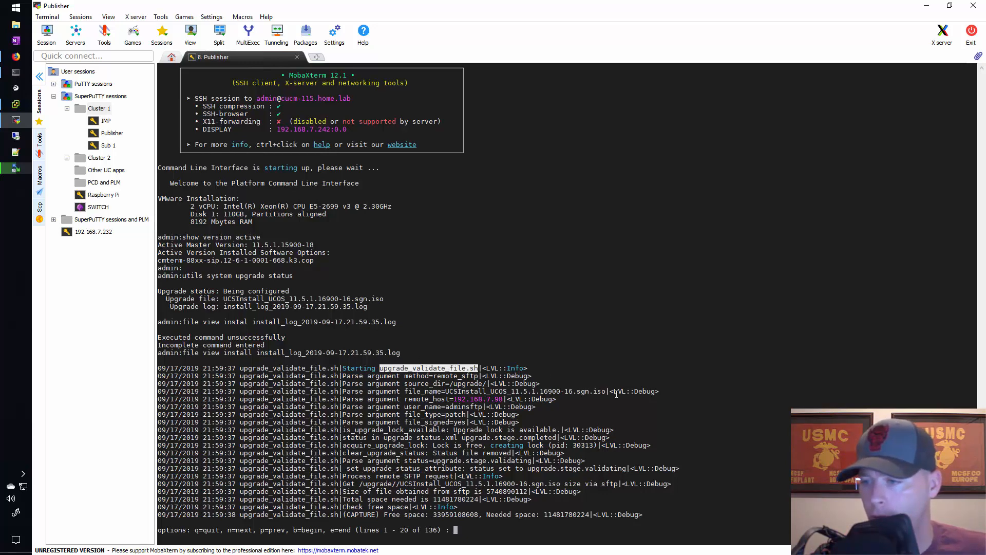
double_click(542, 392)
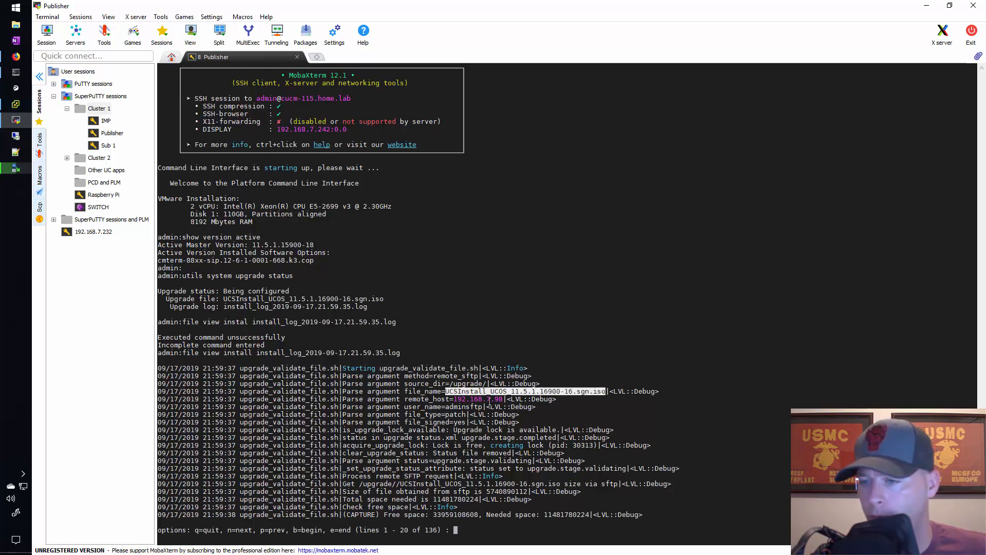
double_click(490, 399)
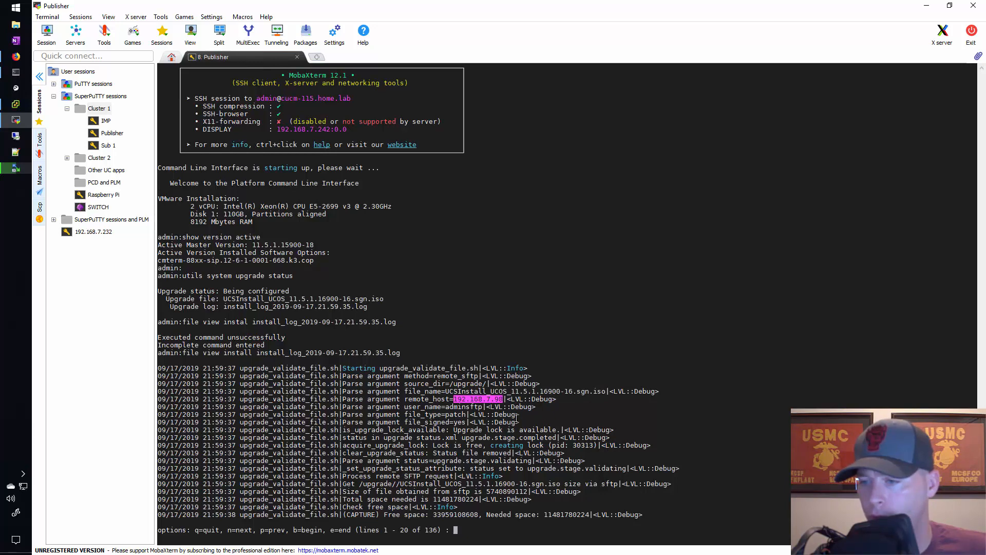
double_click(459, 407)
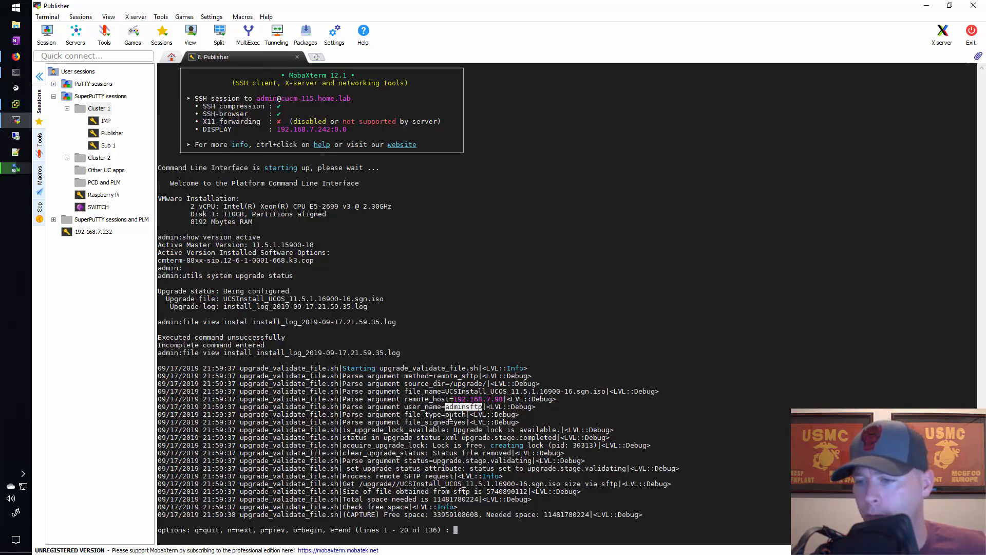
double_click(453, 415)
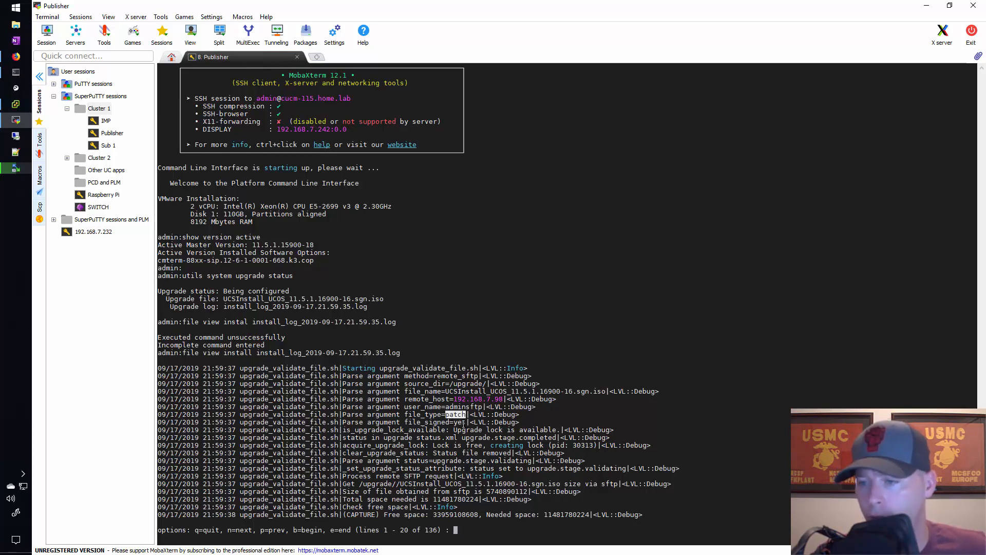
double_click(464, 422)
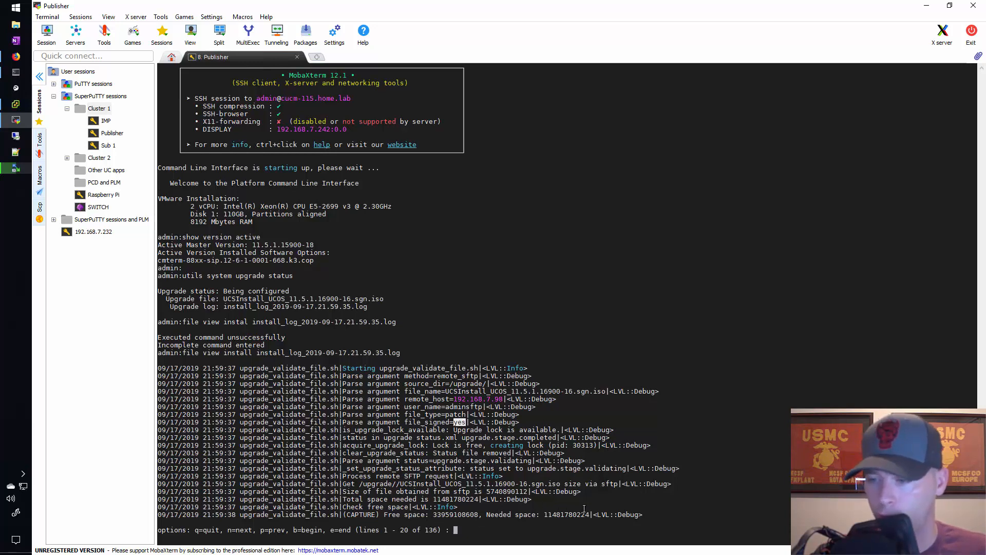
Advance to log lines 21 - 40 and examine the free space check, validation completion and source directory entries
key(n)
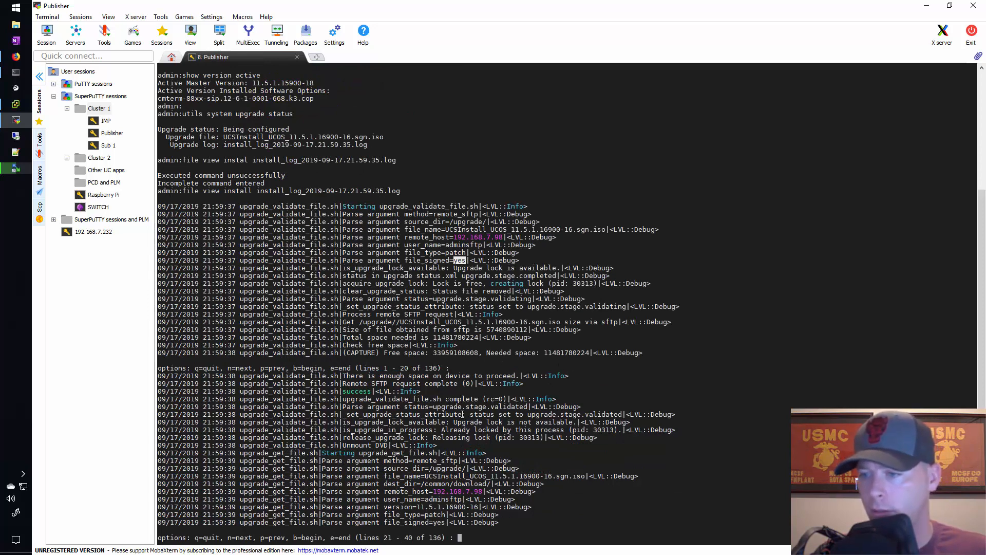
drag(354, 377, 516, 377)
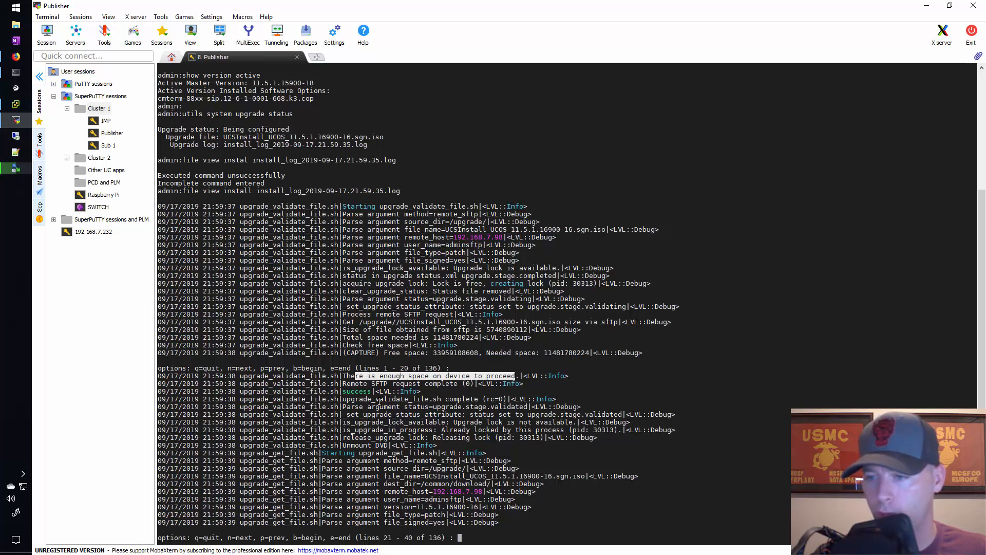
drag(376, 399, 476, 399)
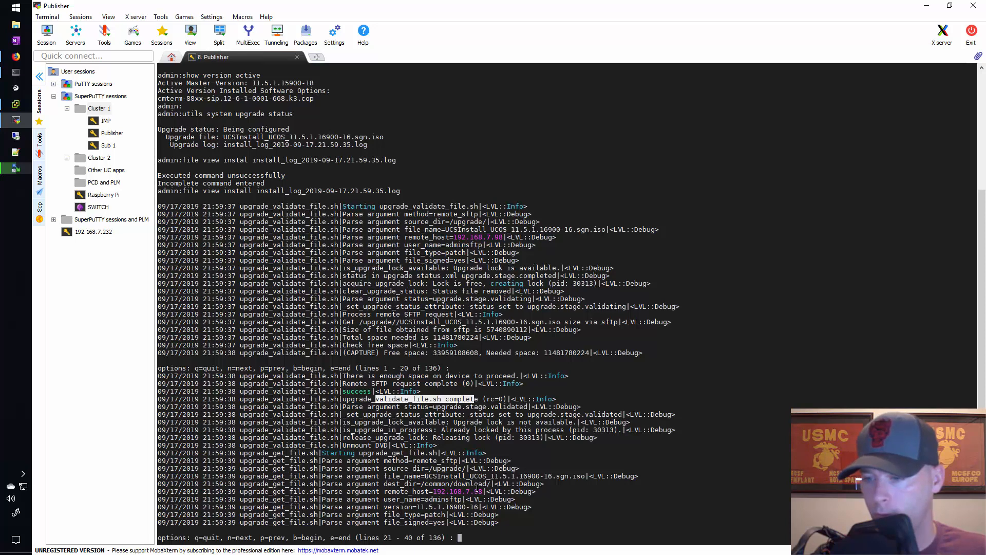
drag(401, 469, 465, 469)
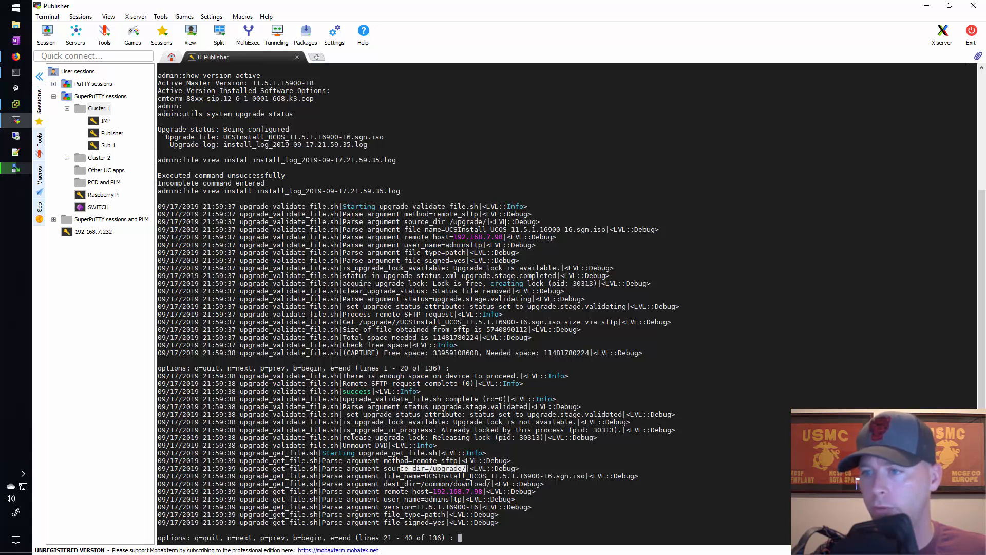
drag(445, 222, 534, 248)
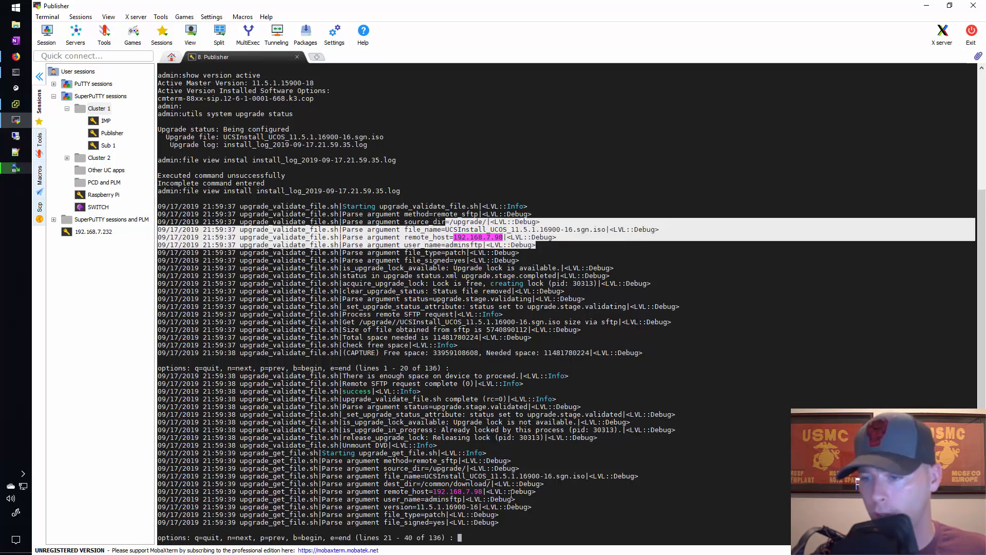
Advance to log lines 41 - 60 and examine the ISO's download destination and the checksum file authentication
key(n)
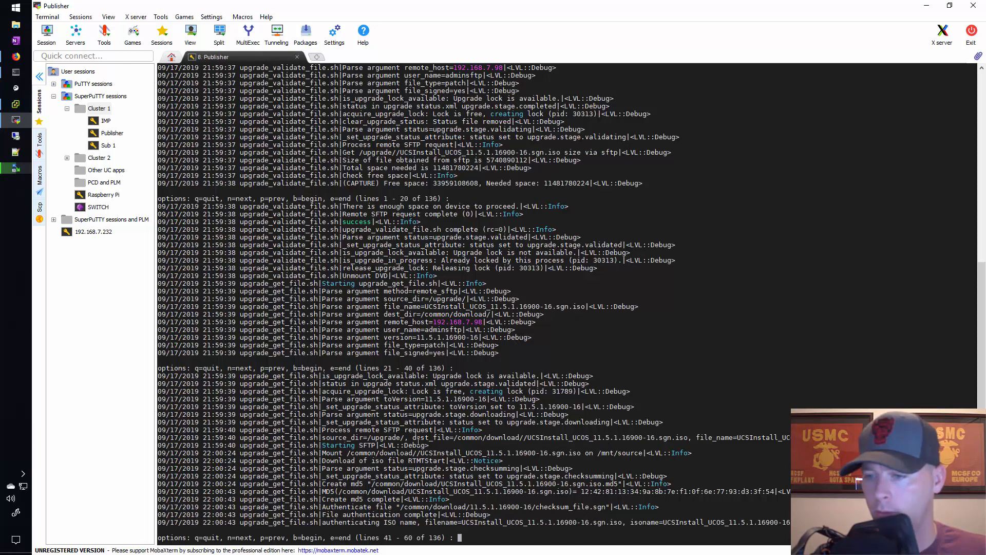
drag(331, 437, 697, 438)
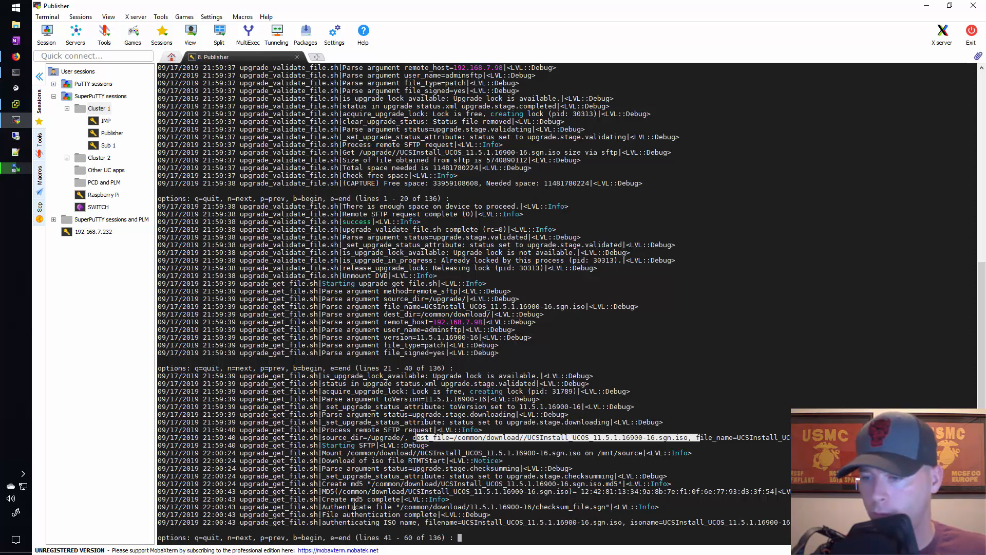
drag(347, 507, 631, 508)
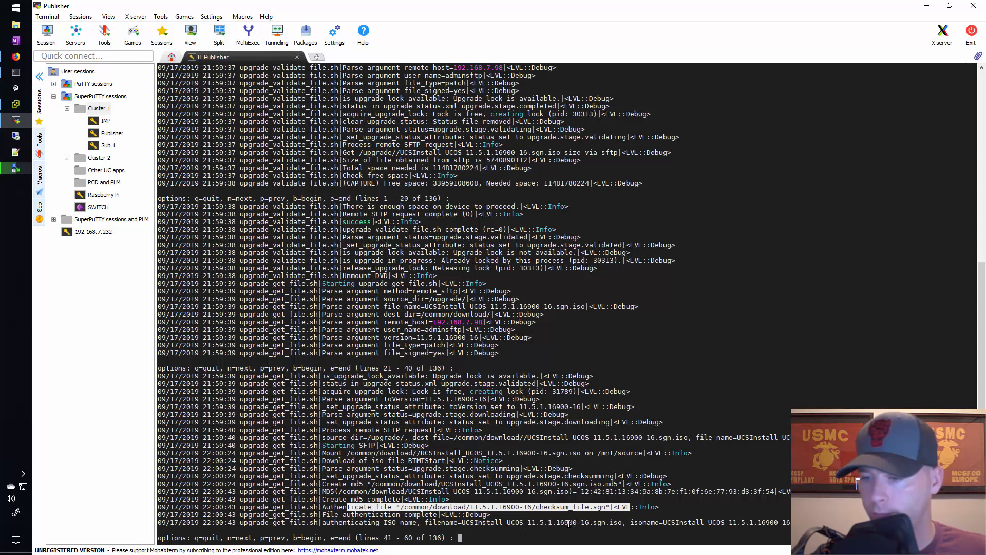
Advance to log lines 61 - 80 and examine the ISO download finish and preflight script entries
key(n)
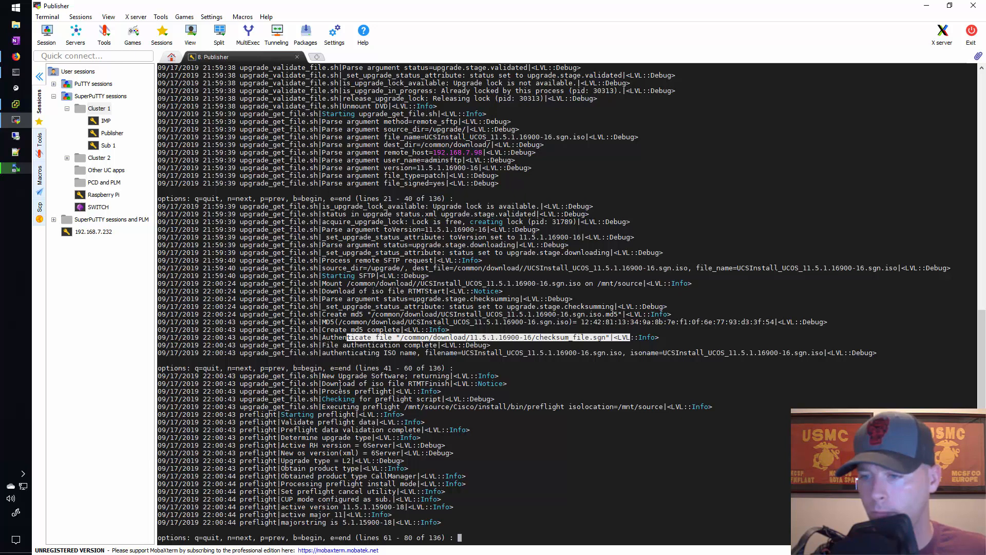
drag(327, 384, 469, 384)
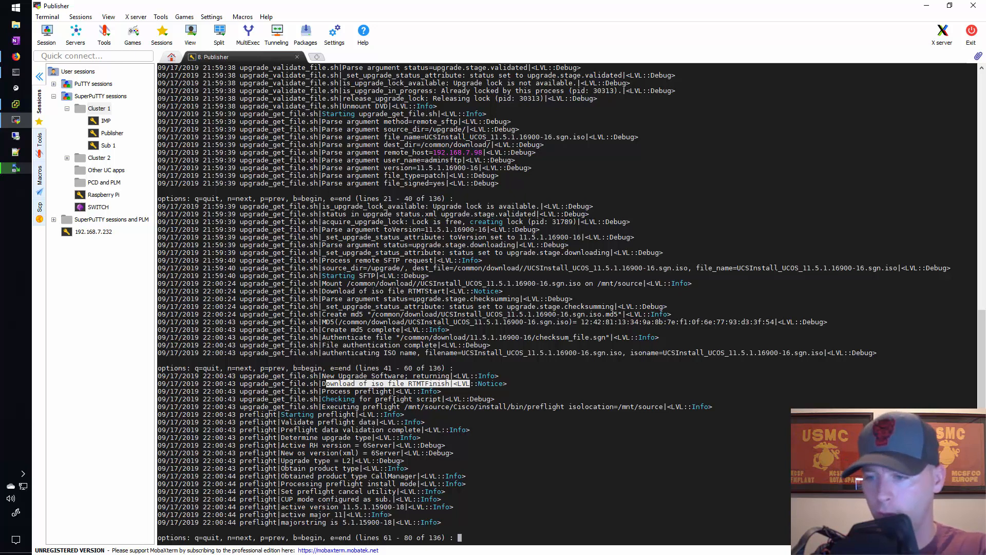
drag(392, 399, 450, 399)
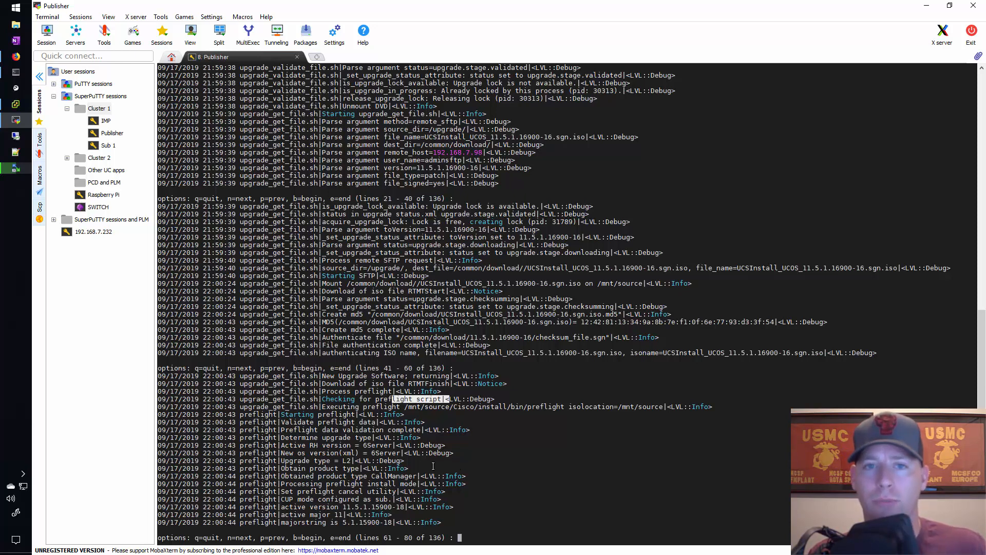
Switch to Prime Collaboration Deployment in Firefox, check the Cluster 1 upgrade task log and close it
click(15, 56)
click(485, 121)
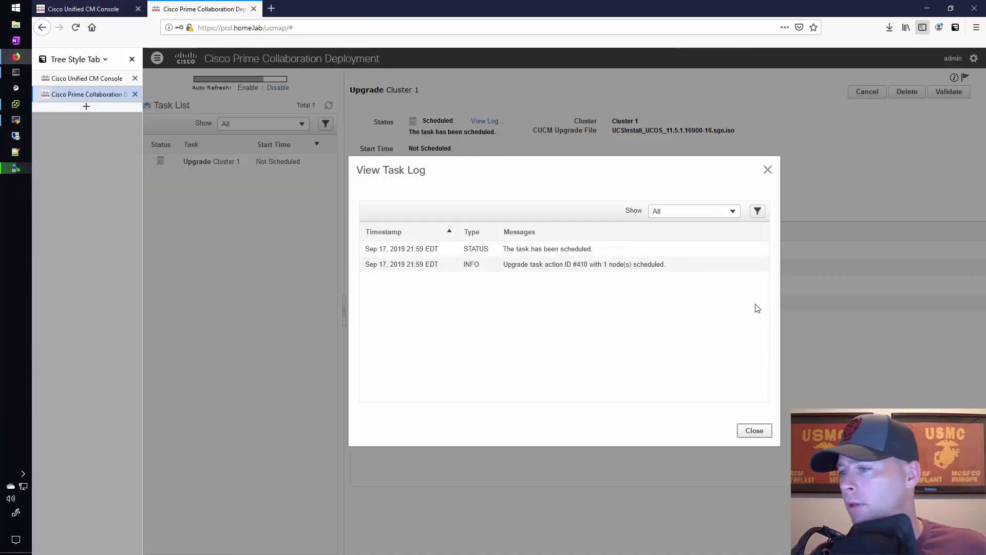
click(754, 432)
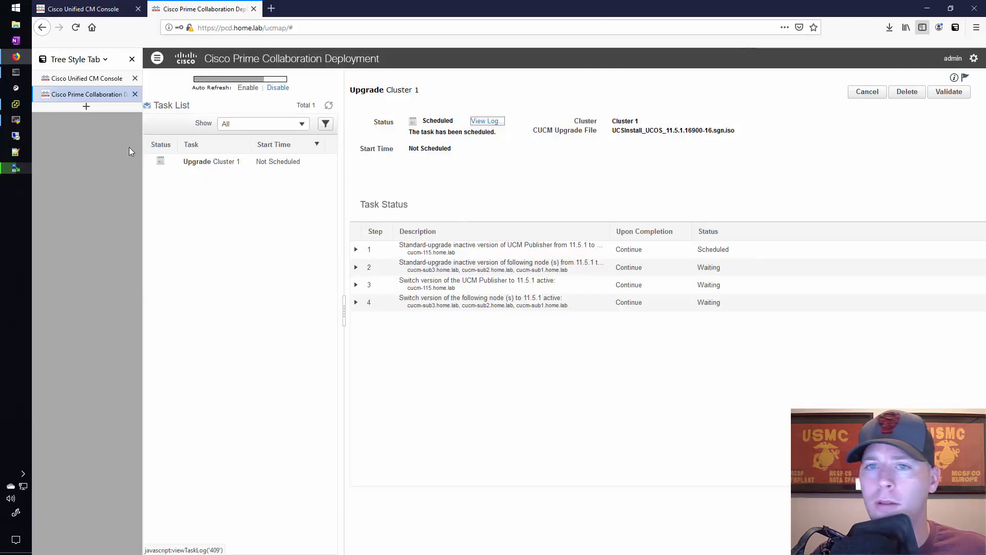
Reopen the Cluster 1 upgrade task log and examine the entries for the cucm-115.home.lab upgrade job and task action #410
mouse_move(21, 125)
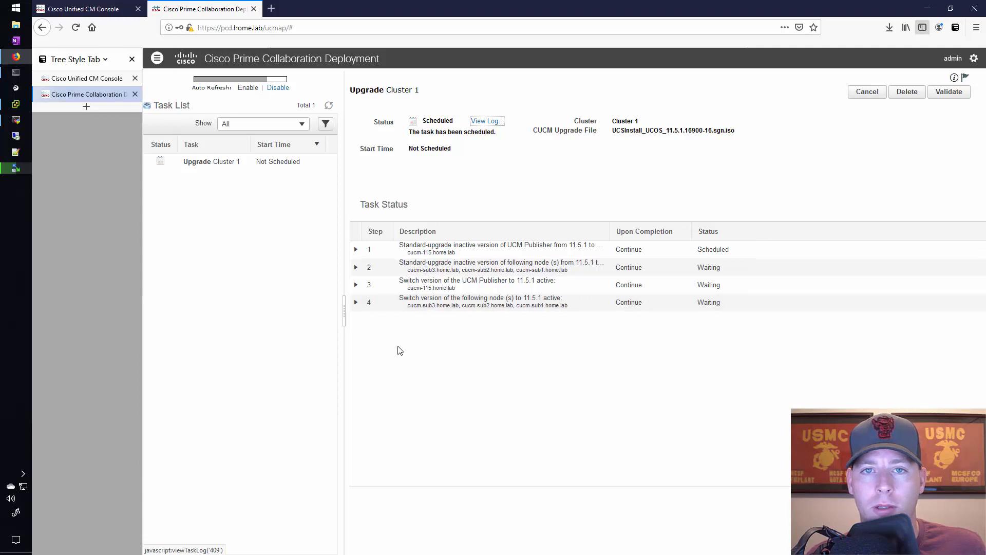
click(485, 122)
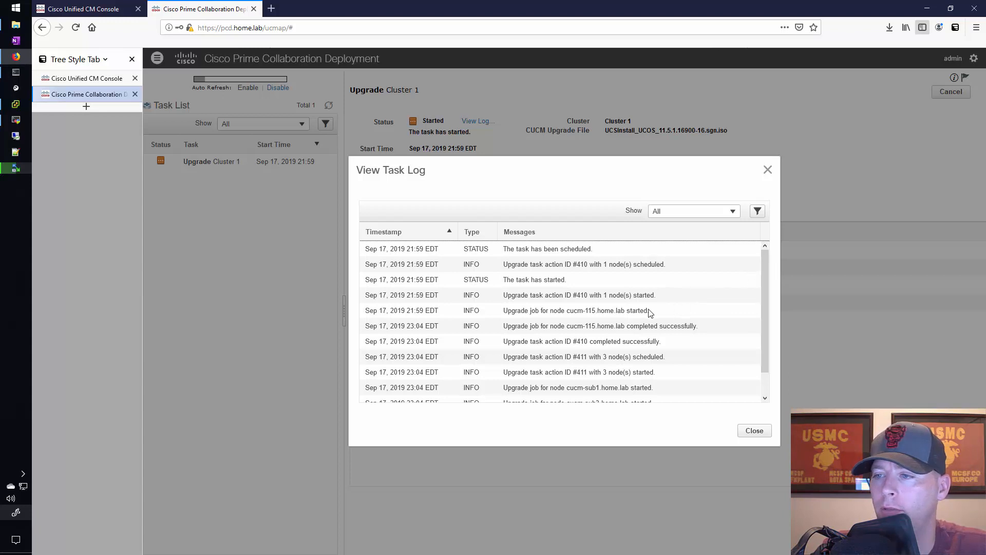
drag(575, 311, 653, 310)
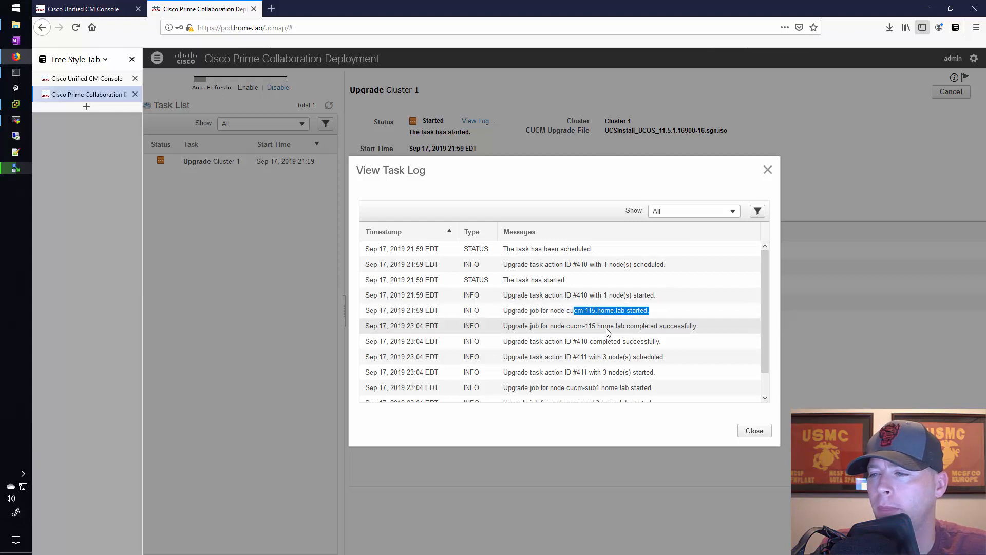
click(629, 330)
drag(628, 327, 704, 329)
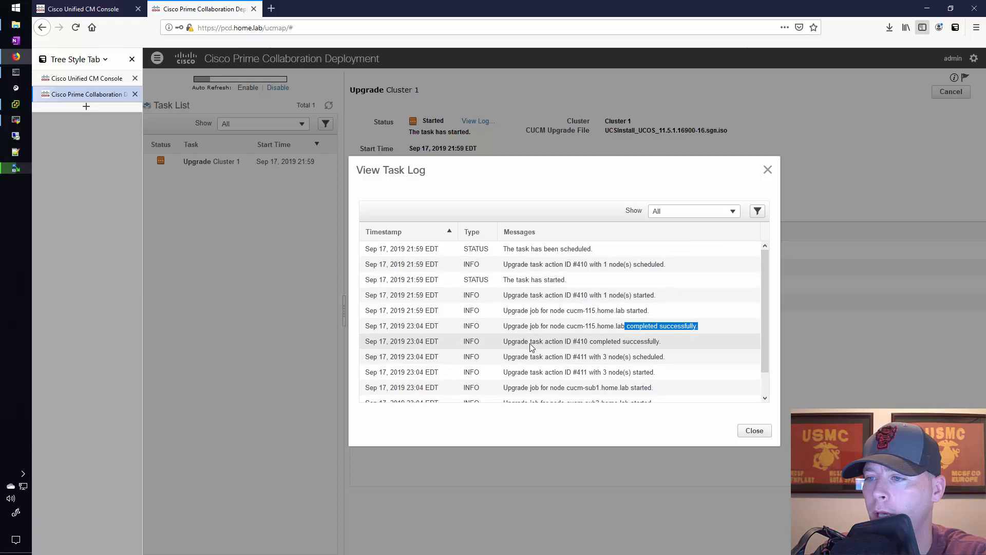
drag(529, 342, 677, 344)
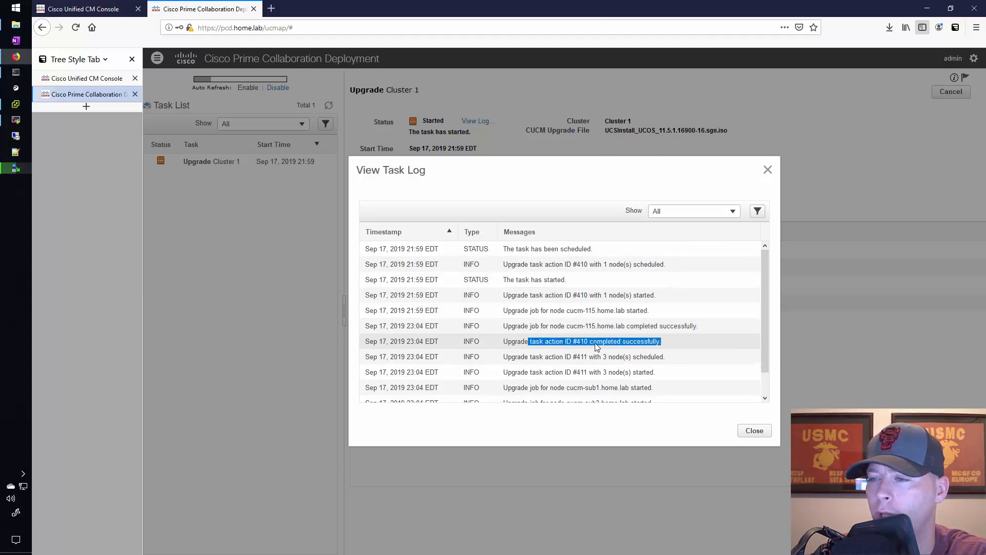
Examine the task log's final entries for the cucm-sub1, cucm-sub3 and cucm-sub2 upgrade jobs
scroll(596, 346, down, 1)
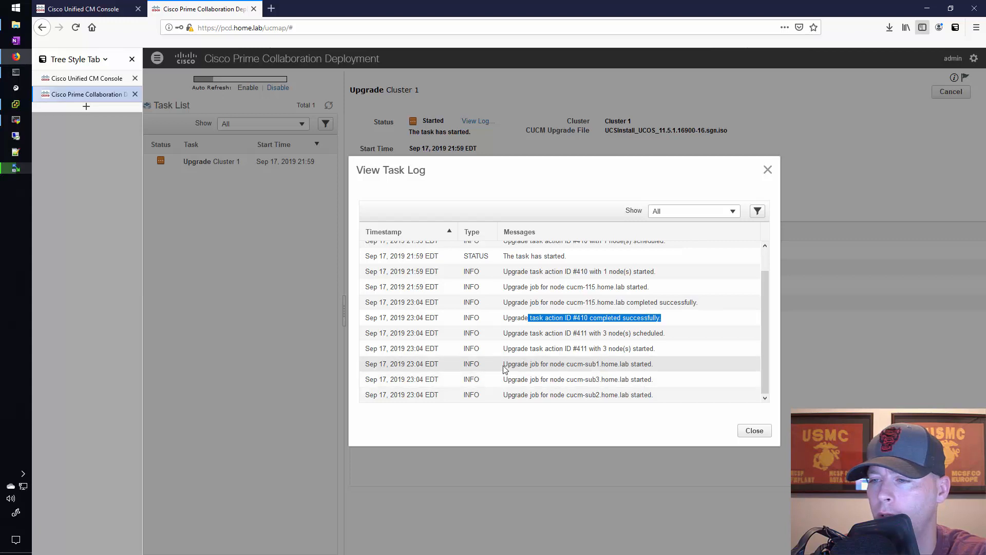
drag(566, 364, 655, 364)
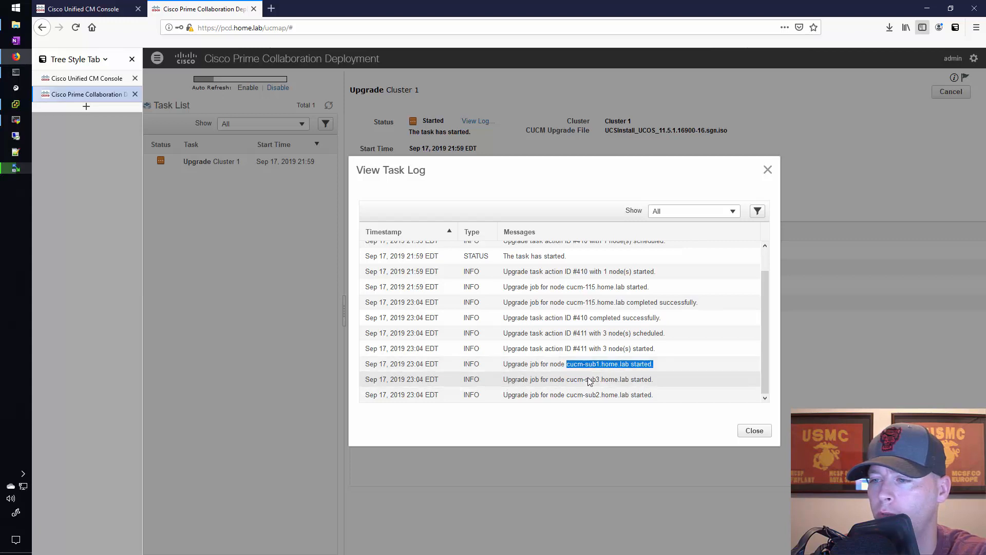
drag(578, 379, 668, 396)
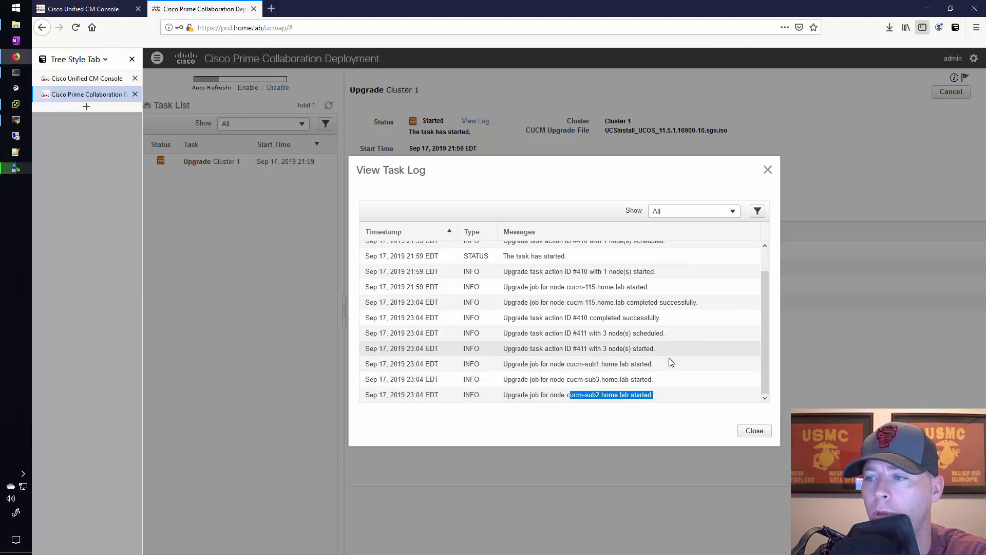
click(646, 374)
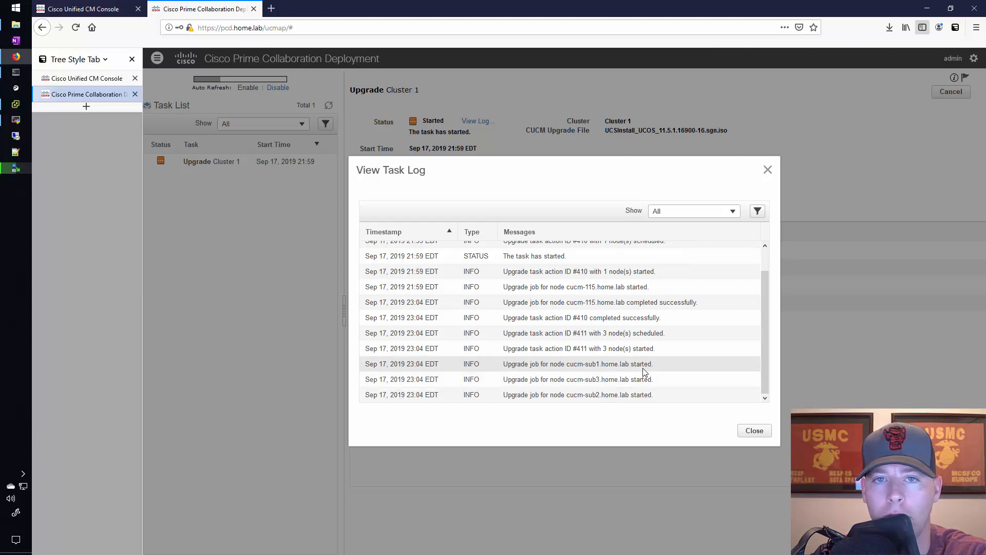
Refresh the task list and check the Cluster 1 upgrade task's start time and step statuses
click(340, 434)
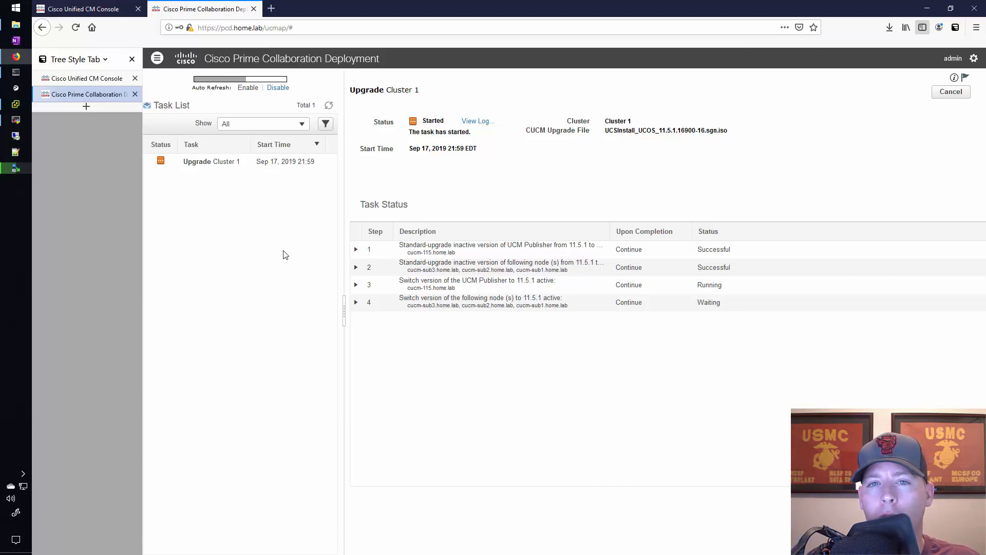
click(329, 107)
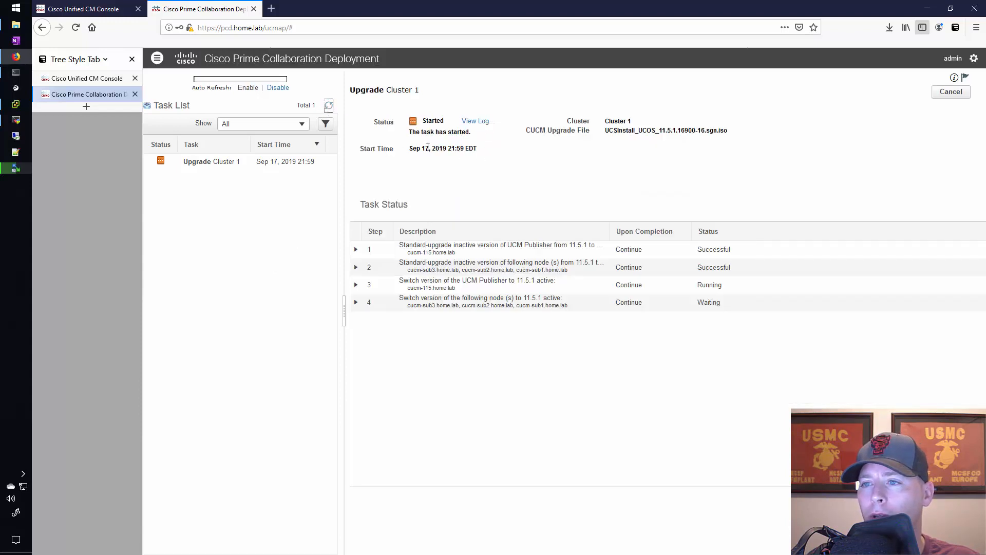
drag(452, 148, 464, 148)
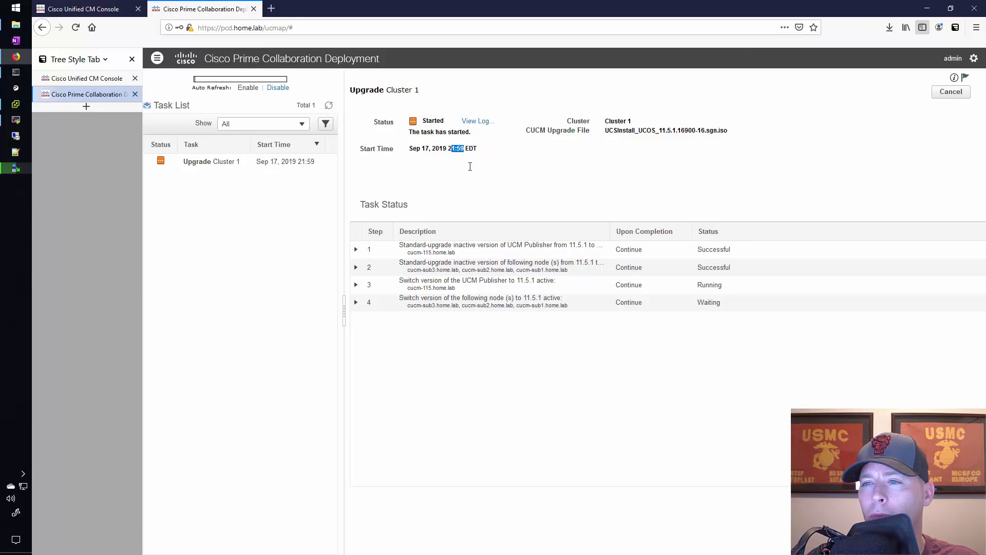
click(489, 153)
Open the Cluster 1 upgrade task log, examine the subscriber upgrade and Switch Version entries, and close it
click(478, 122)
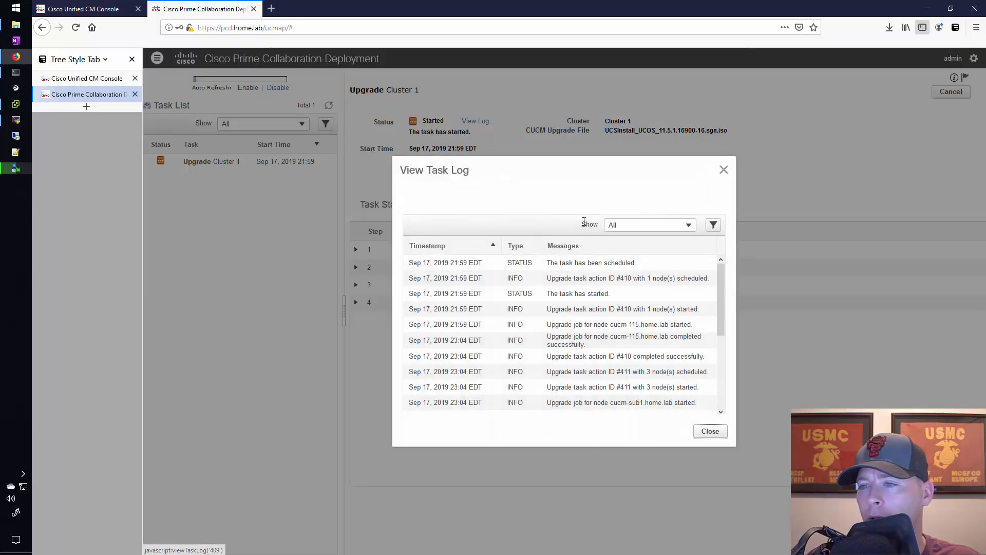
drag(721, 284, 727, 389)
click(719, 394)
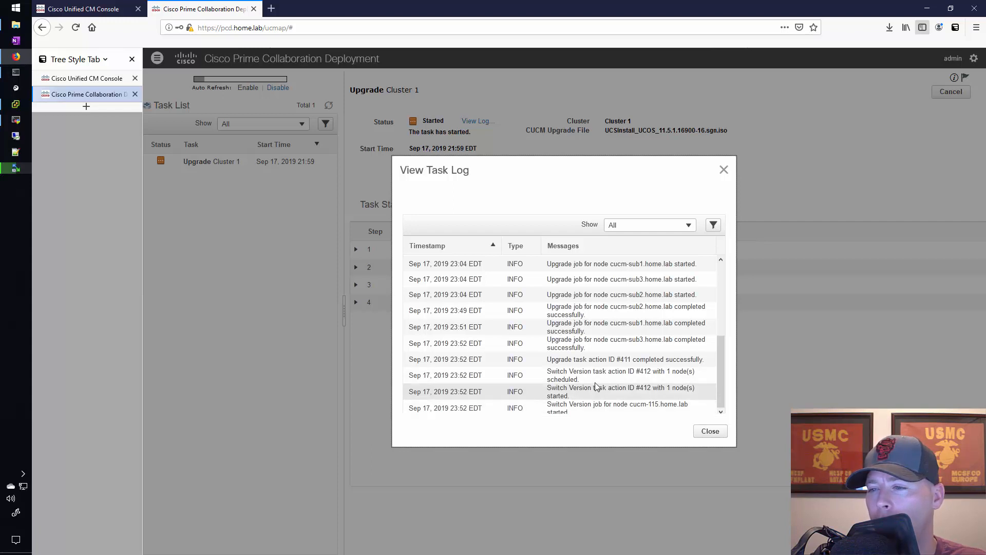
click(710, 432)
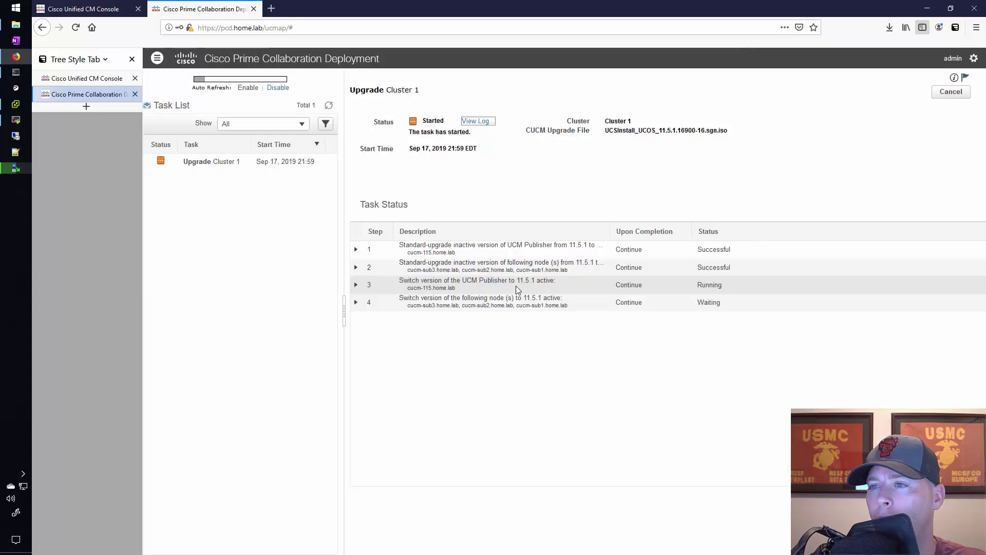
Refresh the task list and reopen the task log to check the latest entries for Switch Version task action #412
click(330, 106)
click(478, 123)
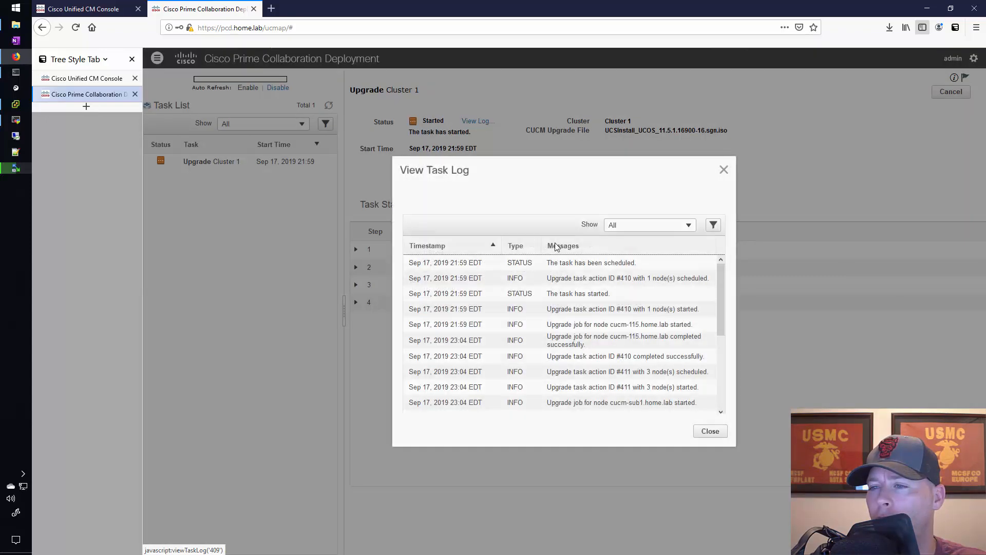
scroll(605, 355, down, 5)
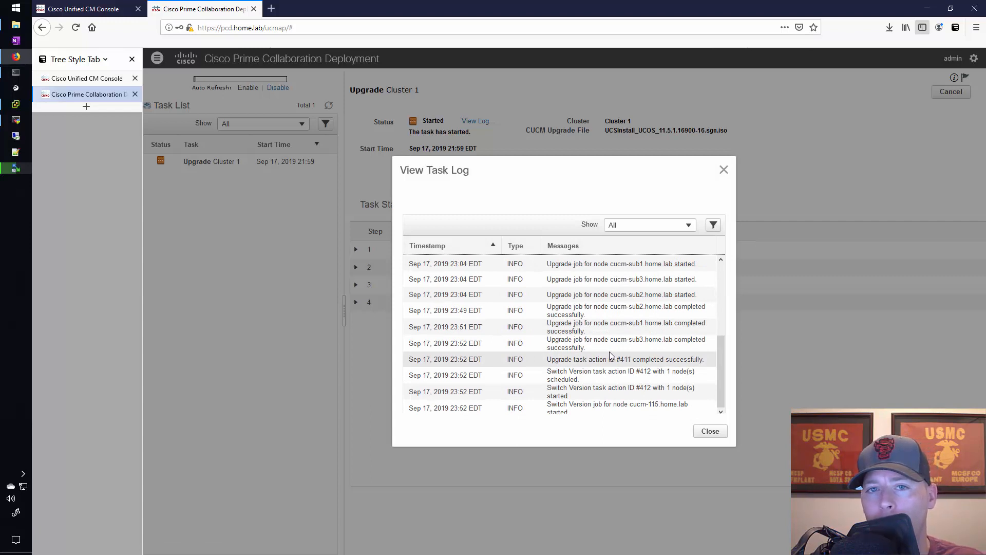
Switch to MobaXterm and examine the Sub 1, Sub 2 and Sub 3 sessions for reboot broadcast messages
key(alt+Tab)
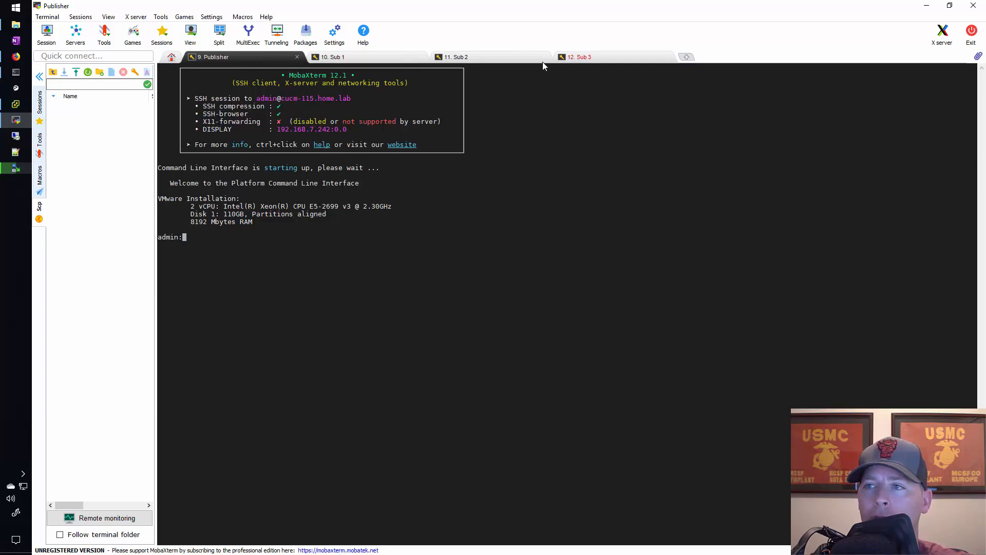
click(380, 58)
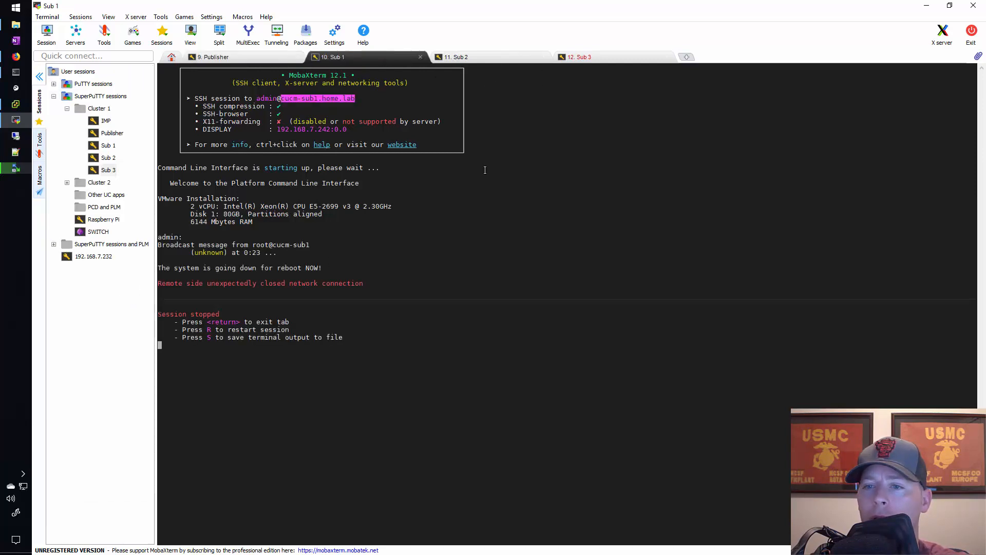
drag(328, 269, 177, 245)
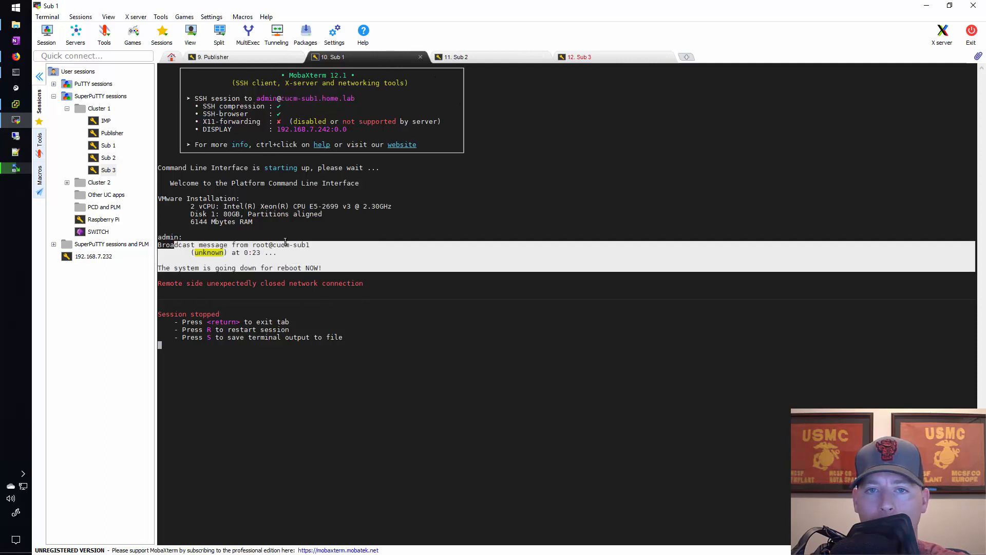
click(488, 58)
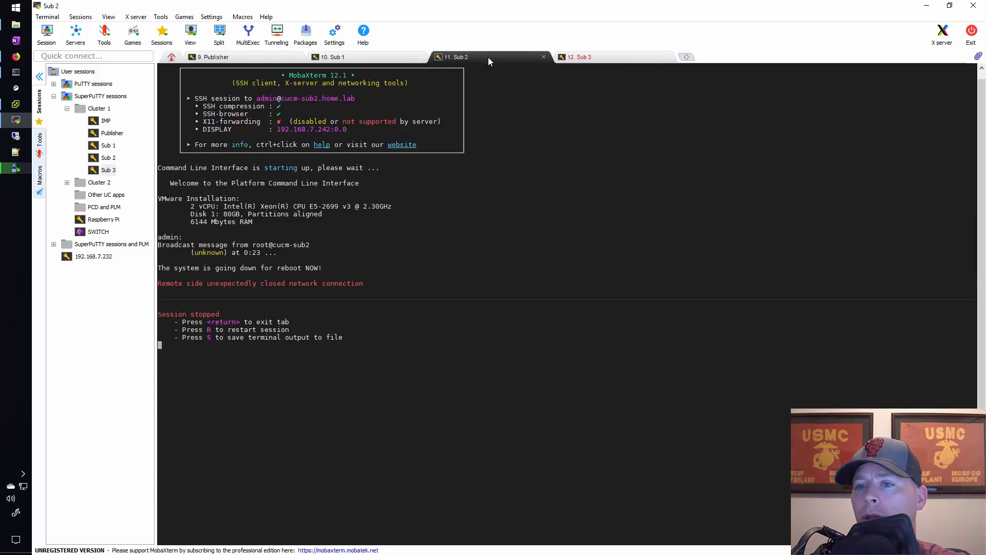
click(596, 57)
Run "show version active" in the Publisher session and check the active master version
click(236, 58)
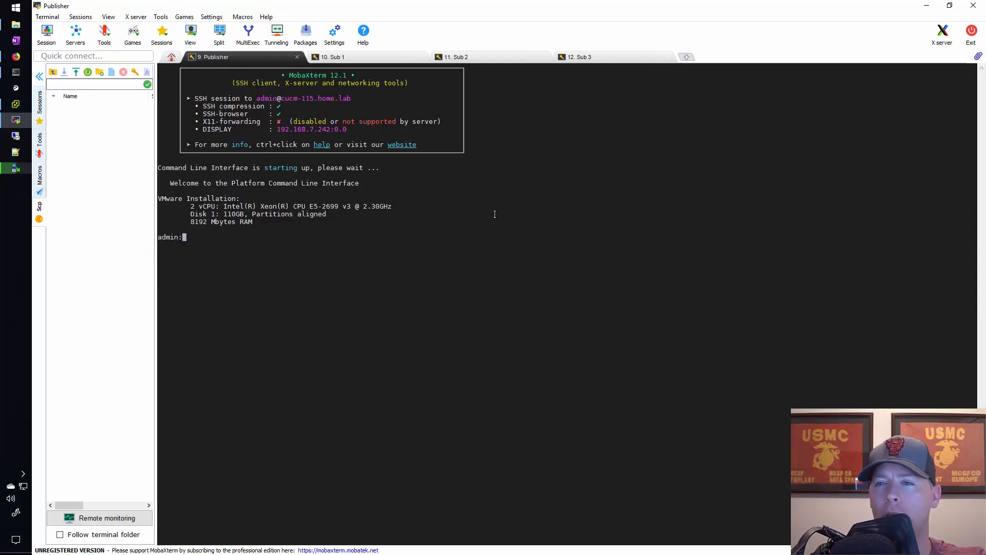
text(show vers)
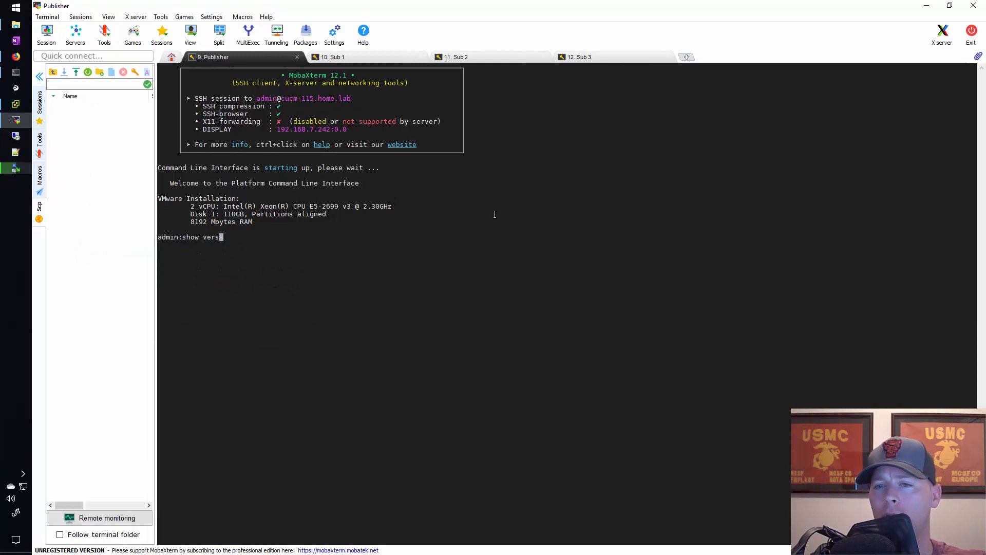
text(ion ac)
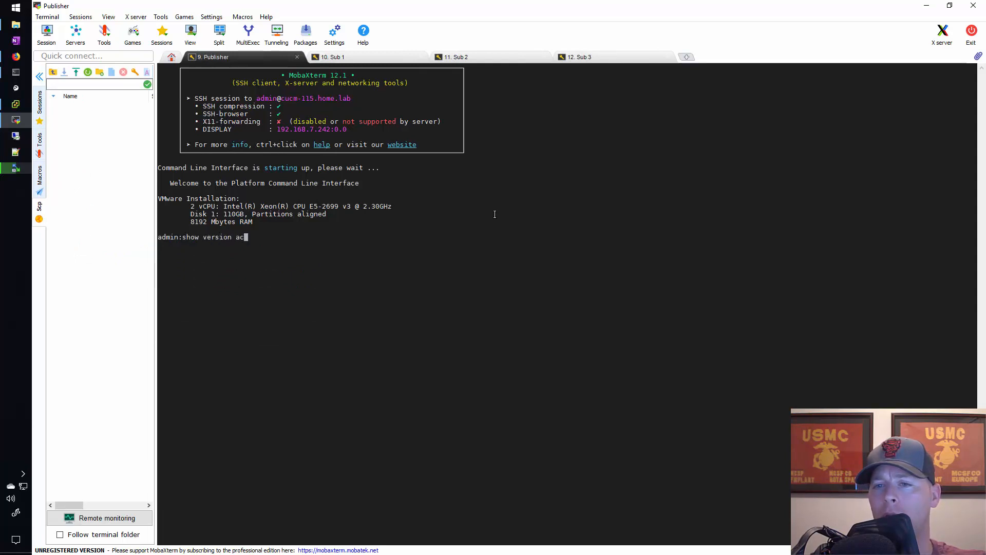
text(tive)
key(Return)
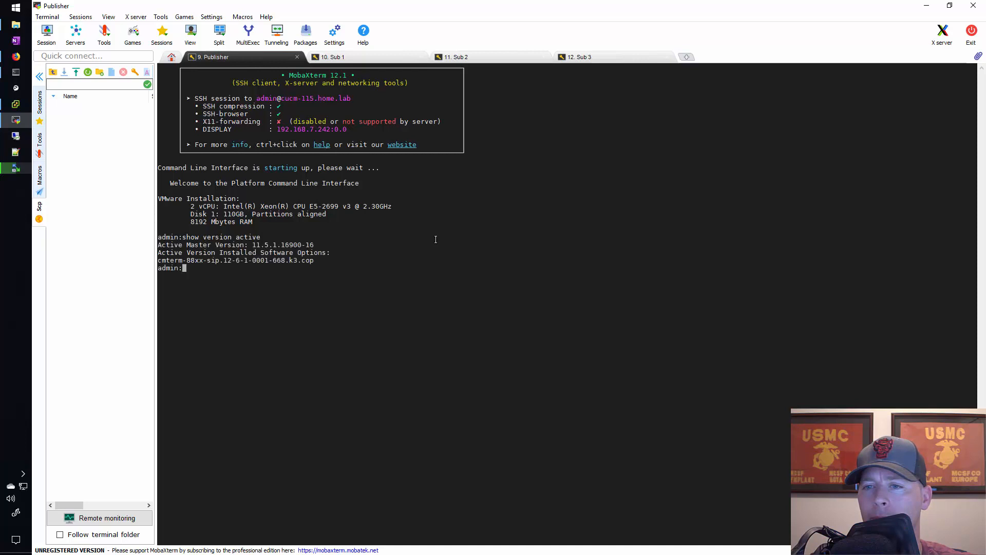
double_click(303, 244)
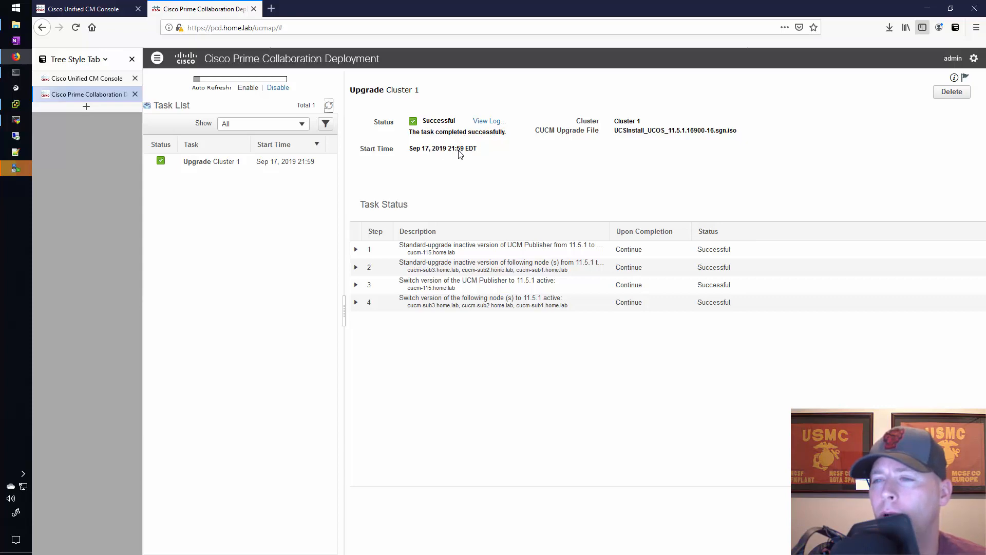
In Prime Collaboration Deployment in Firefox, open the Cluster 1 upgrade task log and examine its final Switch Version and task status entries
click(487, 123)
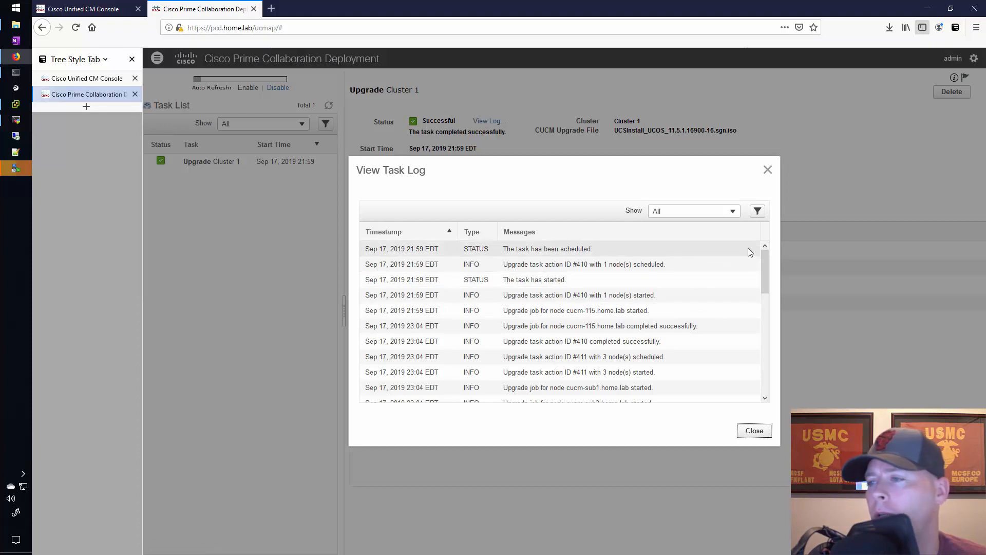
drag(765, 261, 762, 388)
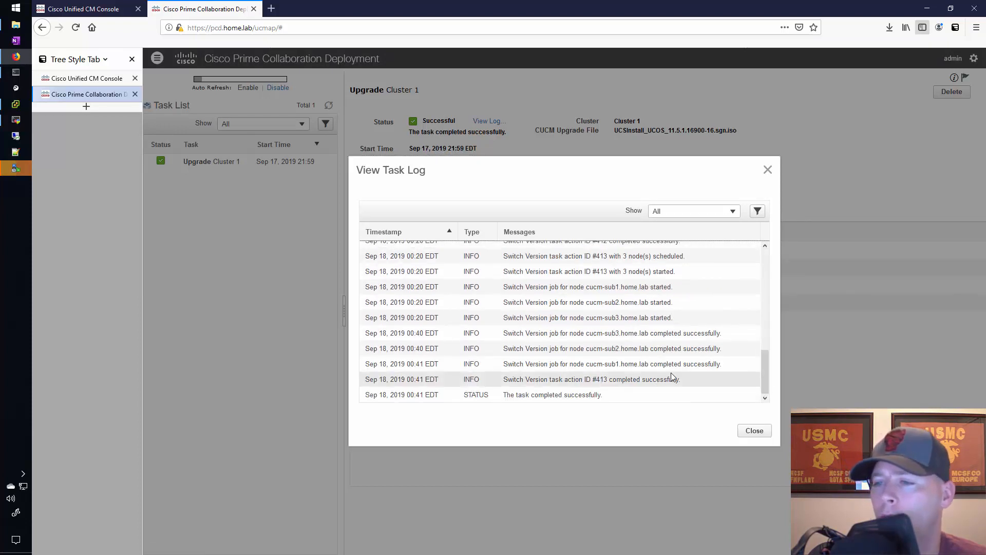